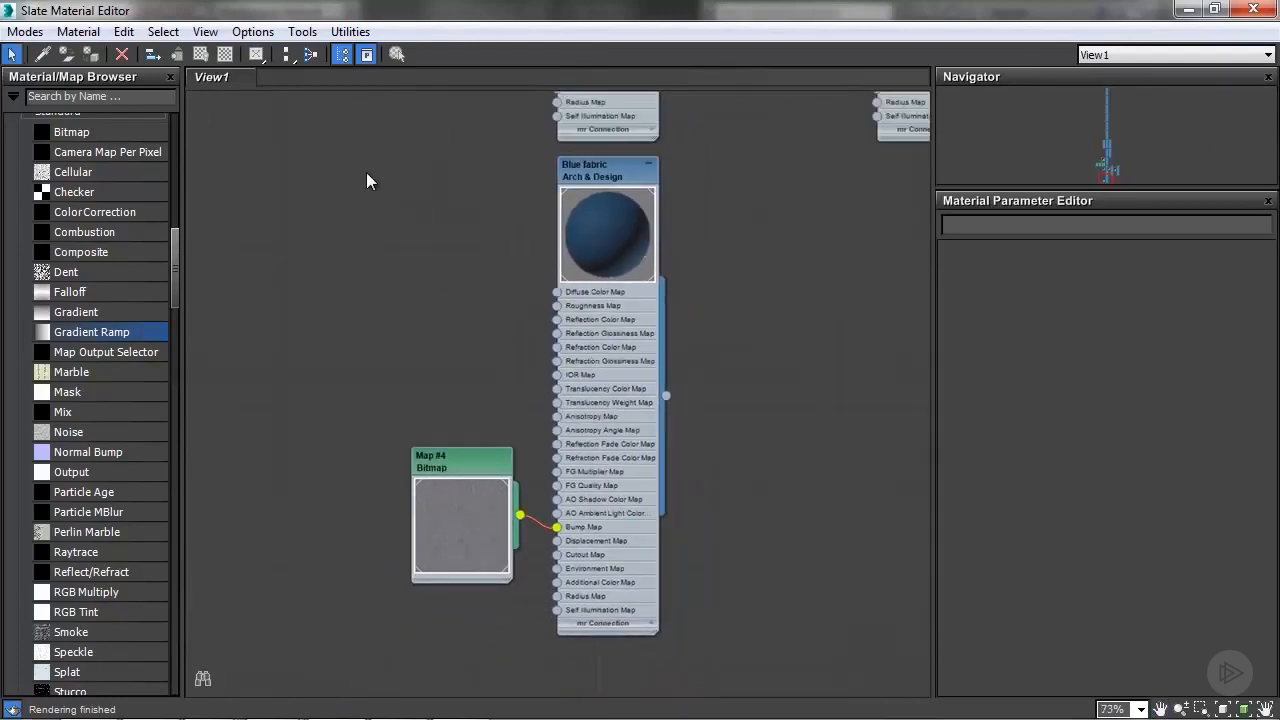
# - Duplicate the Blue fabric material together with its bump bitmap and rename the copied material Curtain
pyautogui.moveTo(349, 166); pyautogui.dragTo(695, 640)
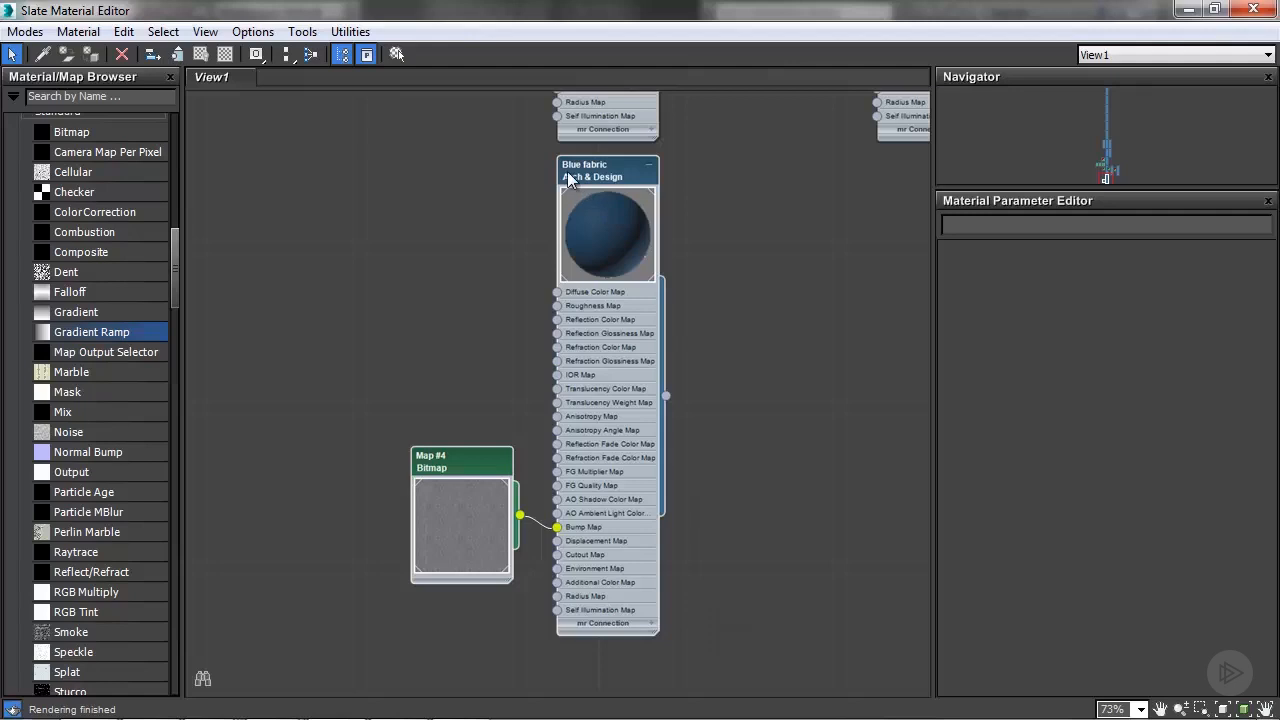
pyautogui.keyDown('shift'); pyautogui.moveTo(567, 171); pyautogui.dragTo(872, 171); pyautogui.keyUp('shift')
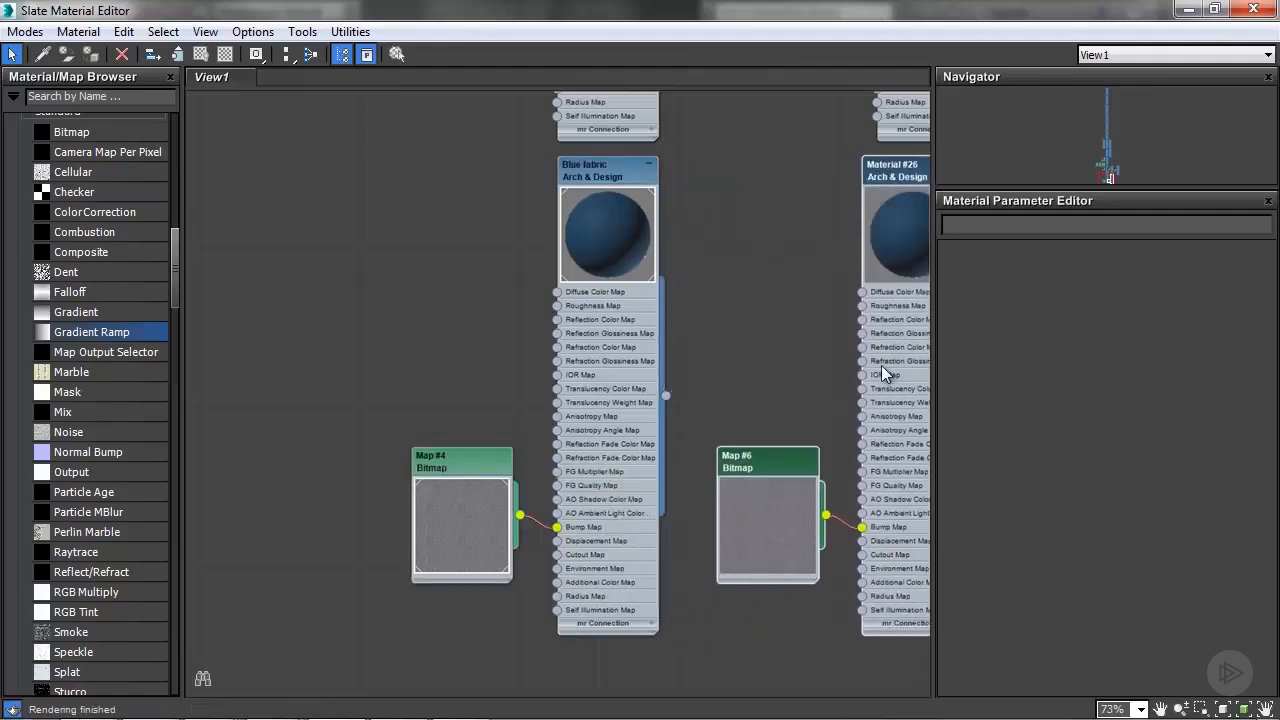
pyautogui.moveTo(629, 376); pyautogui.dragTo(490, 381, button='middle')
pyautogui.moveTo(760, 169)
pyautogui.mouseDown()
pyautogui.moveTo(788, 169)
pyautogui.moveTo(761, 168)
pyautogui.mouseUp()
pyautogui.doubleClick(770, 172)
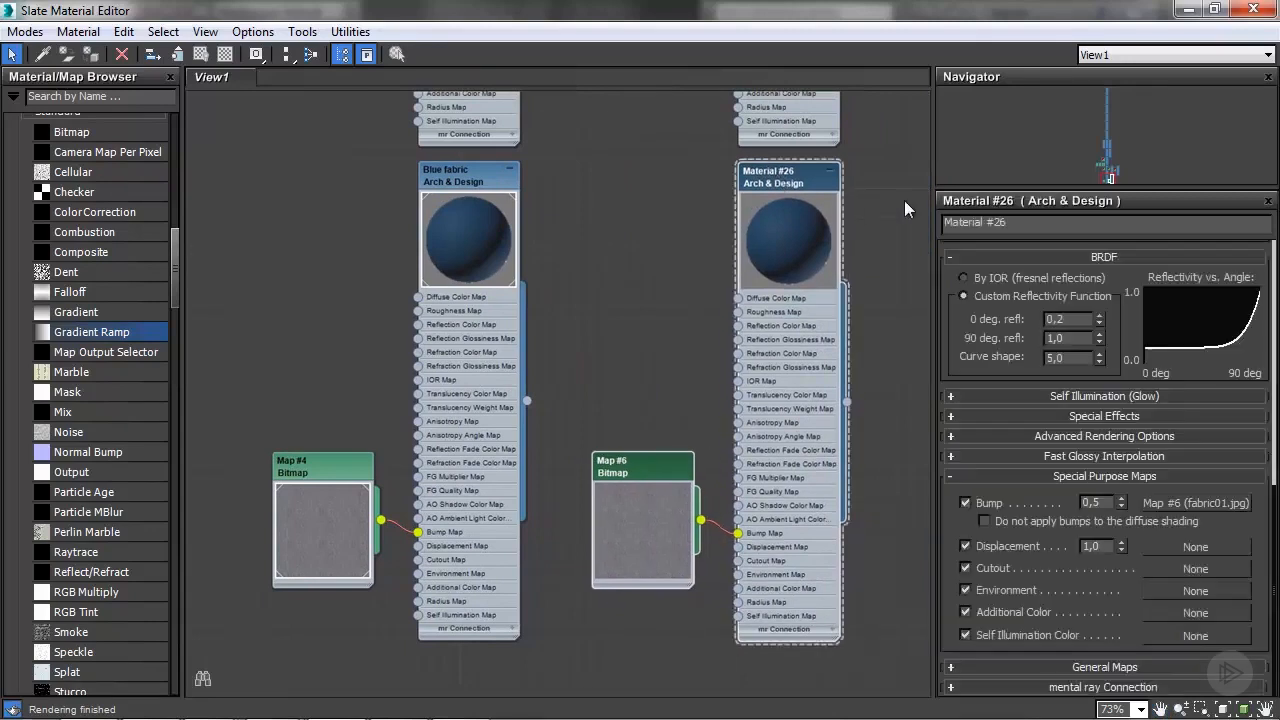
pyautogui.click(1042, 224)
pyautogui.write('Curtain')
pyautogui.press('Return')
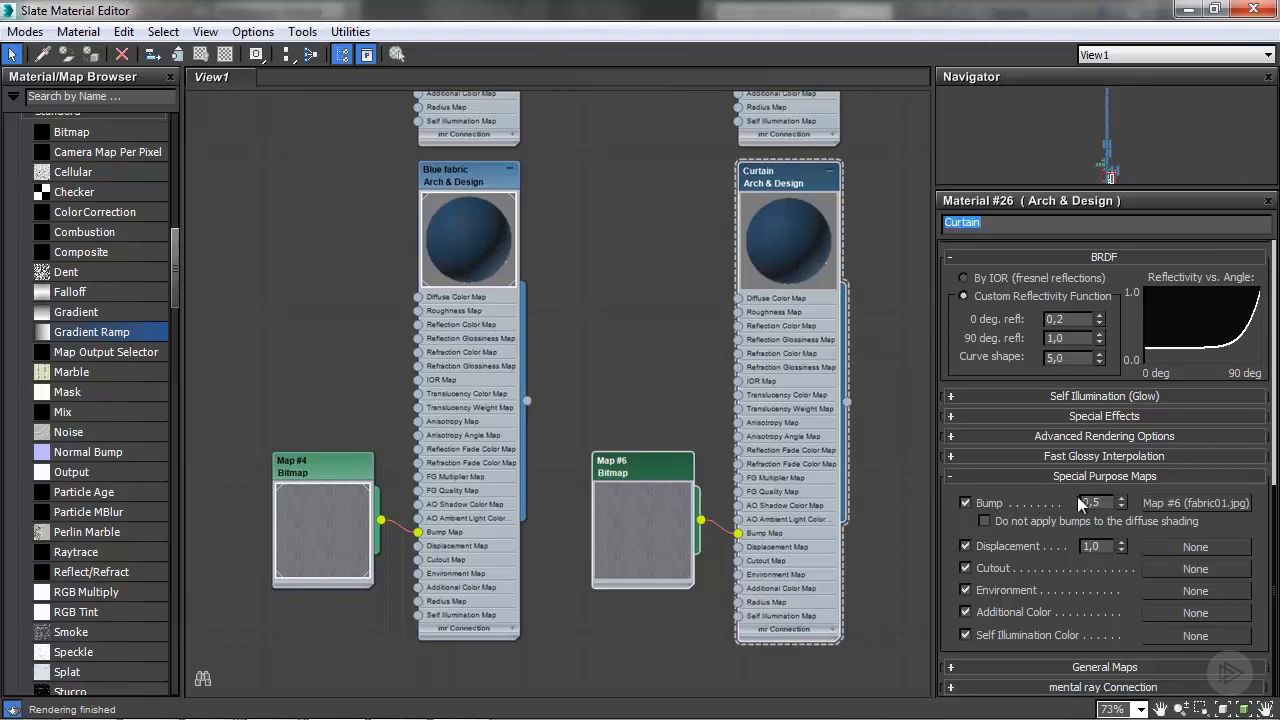
# - Set the U tiling of the bitmap feeding the Curtain material's bump to 5
pyautogui.moveTo(1108, 502); pyautogui.dragTo(1075, 502)
pyautogui.doubleClick(640, 462)
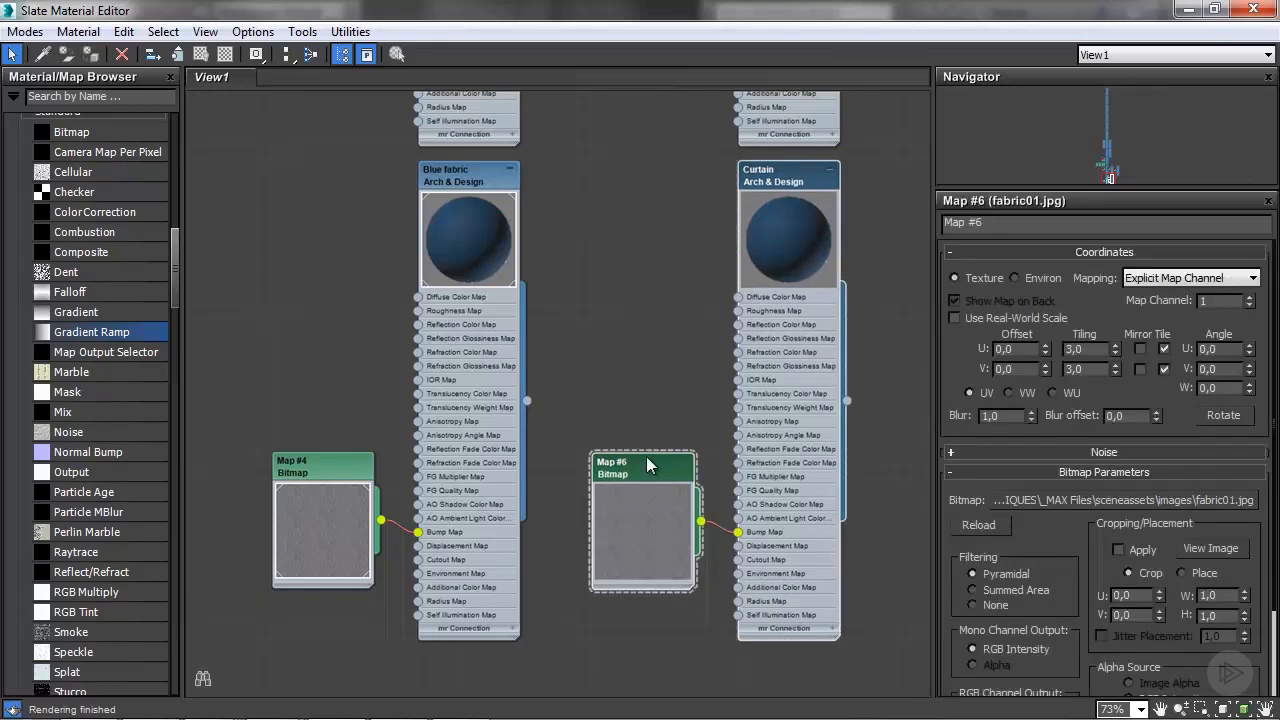
pyautogui.moveTo(1089, 349); pyautogui.dragTo(930, 349)
pyautogui.write('5')
pyautogui.press('Tab')
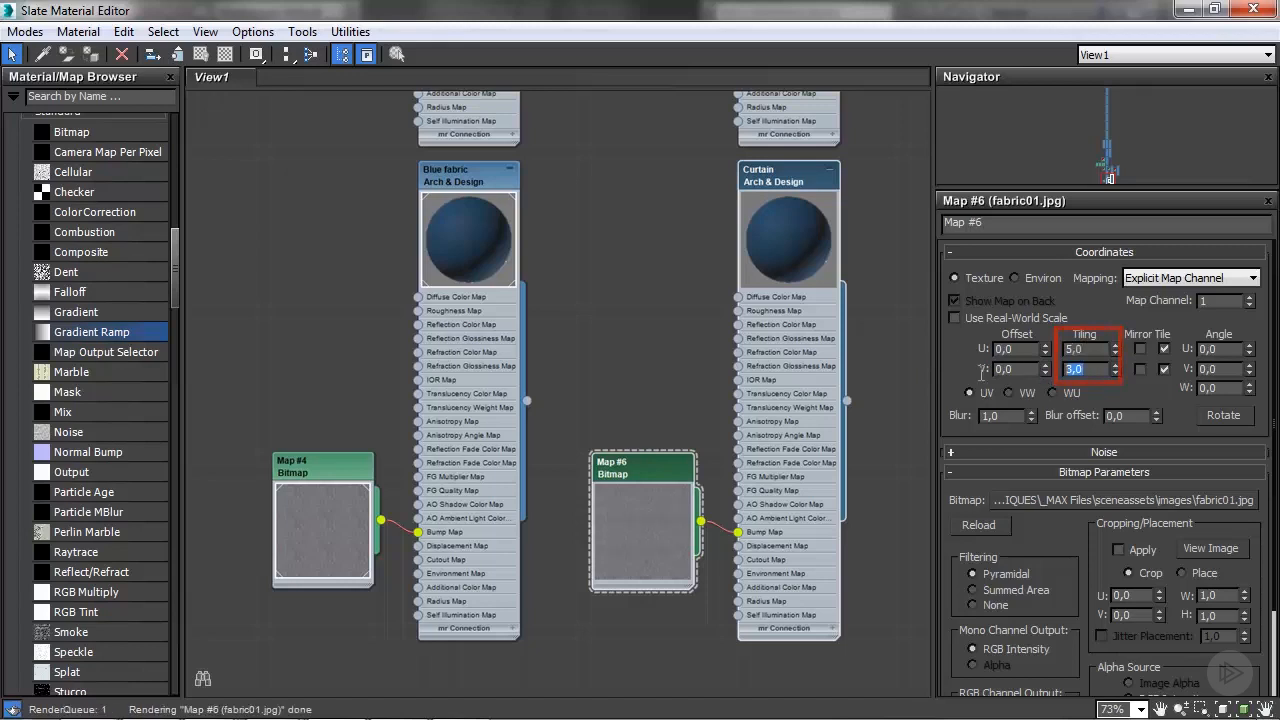
pyautogui.press('Return')
# - Set the Curtain material's reflectivity to 0
pyautogui.doubleClick(782, 182)
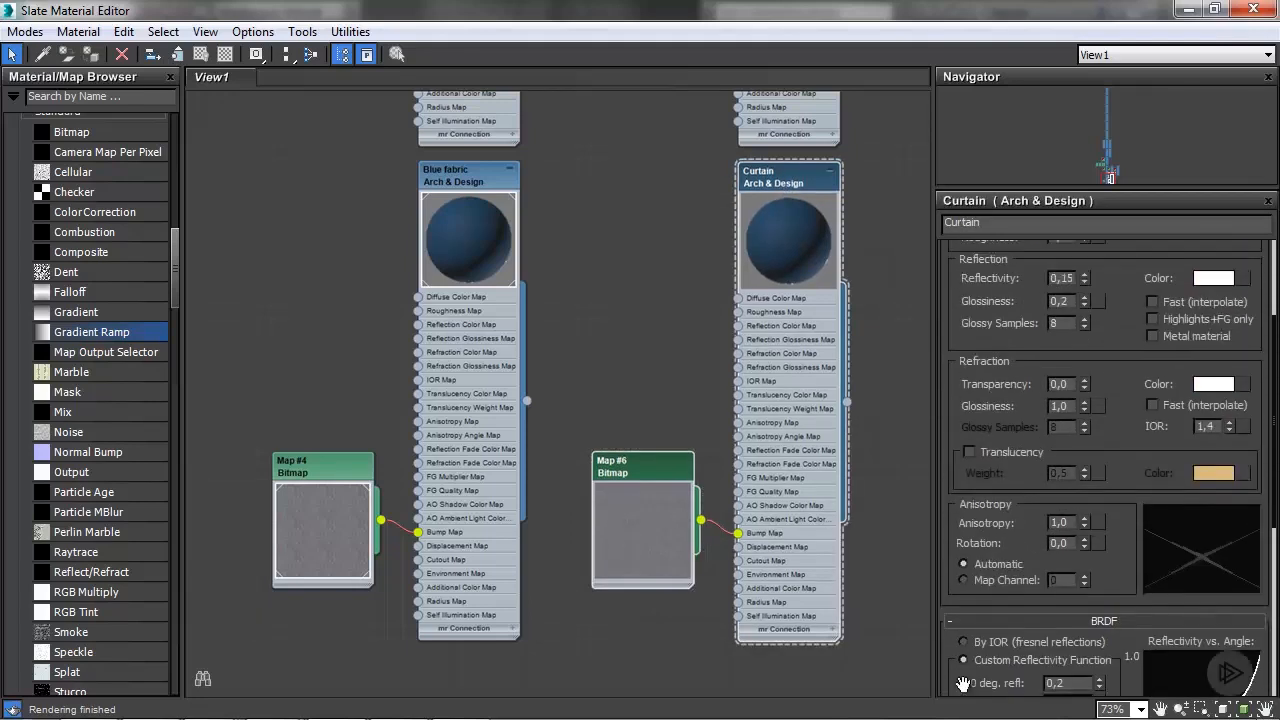
pyautogui.moveTo(963, 684); pyautogui.dragTo(964, 700)
pyautogui.moveTo(972, 336); pyautogui.dragTo(990, 506)
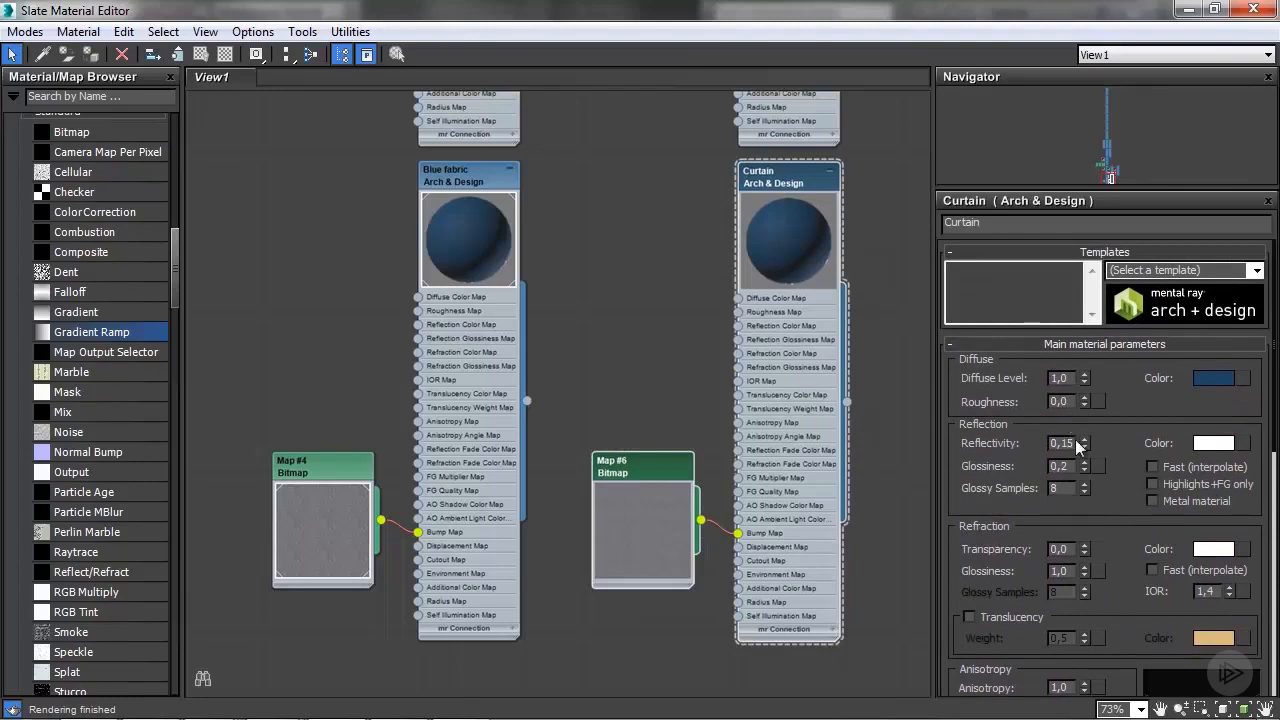
pyautogui.doubleClick(1062, 443)
pyautogui.write('0')
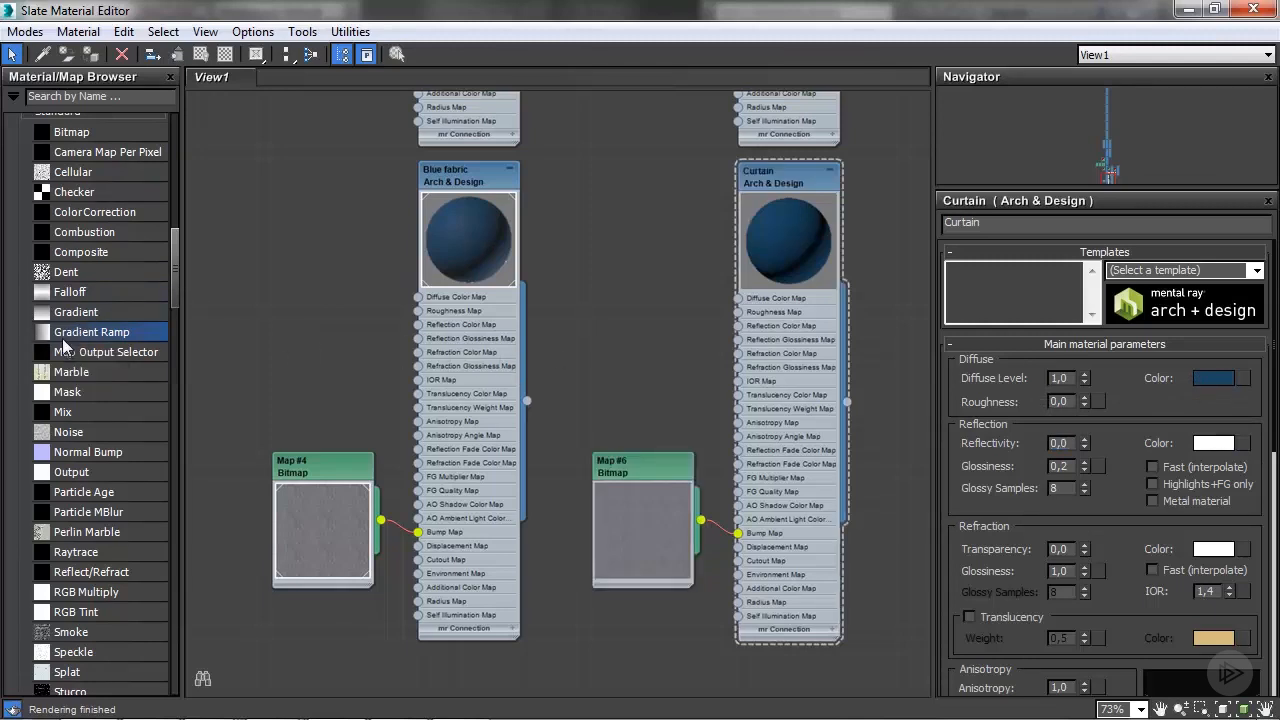
# - Add a Gradient Ramp map beside the Curtain material and set its W angle to -90
pyautogui.moveTo(592, 352); pyautogui.dragTo(619, 236)
pyautogui.doubleClick(619, 236)
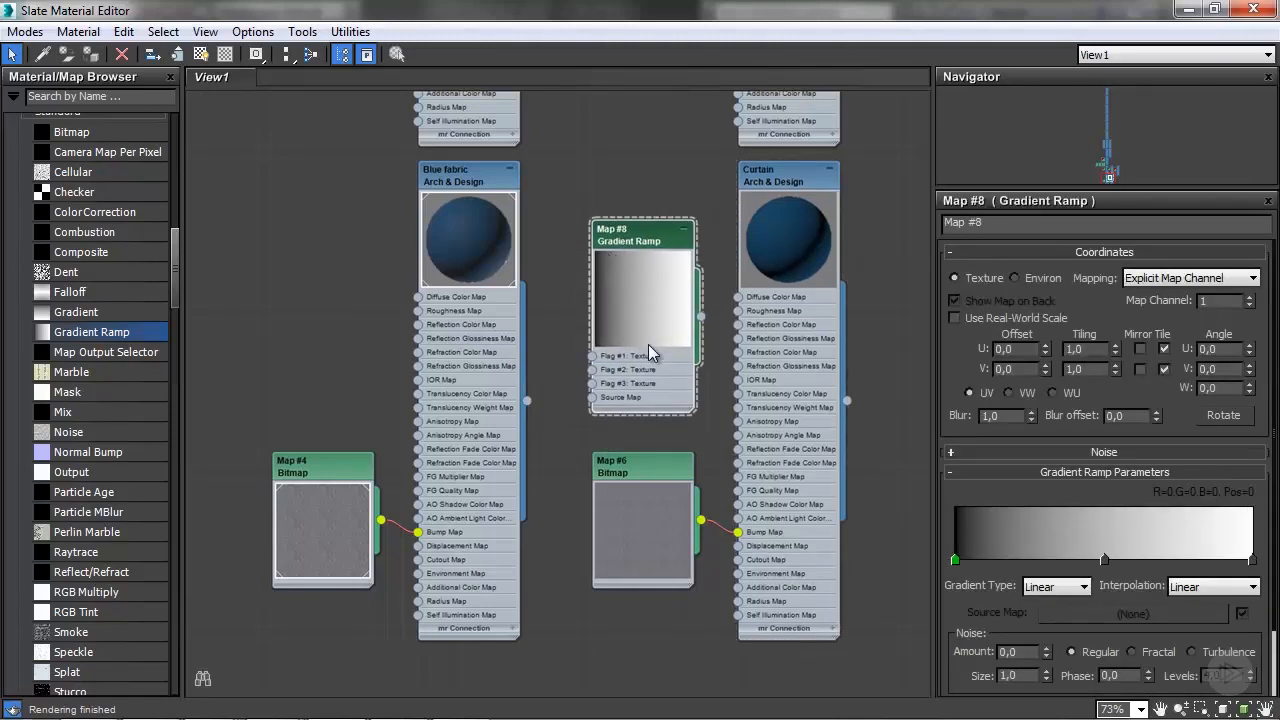
pyautogui.doubleClick(1210, 388)
pyautogui.press('Return')
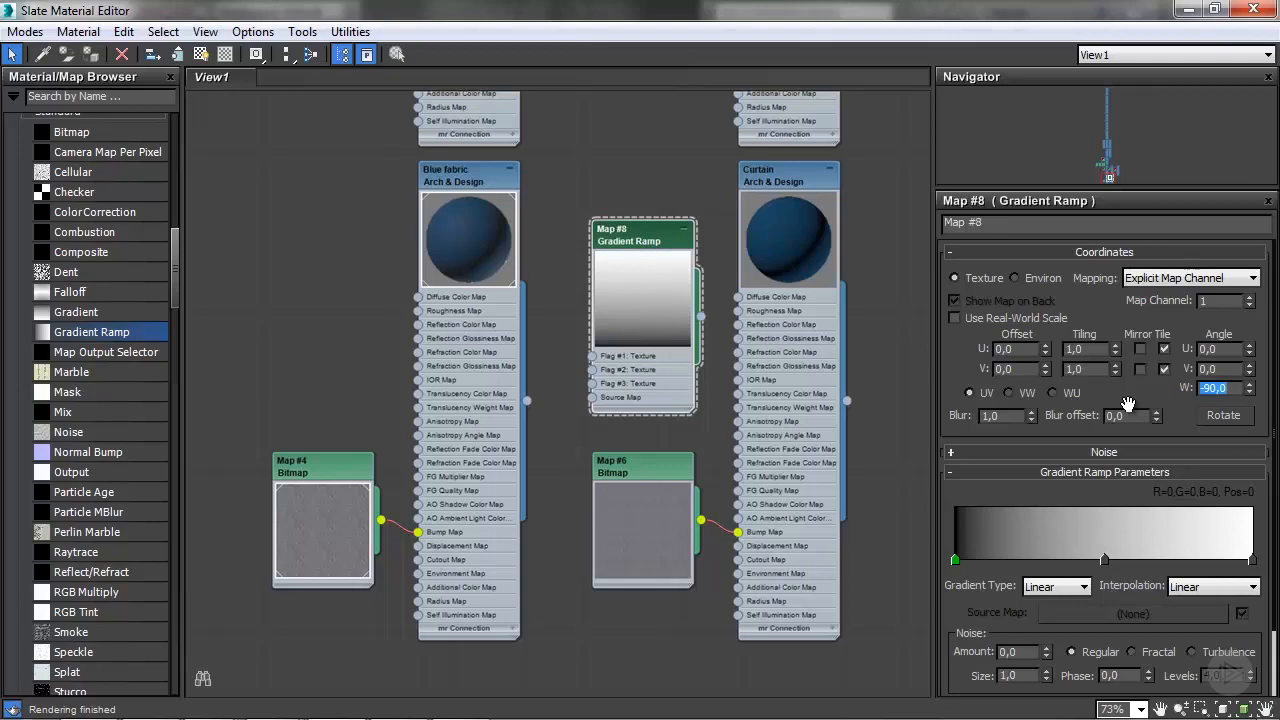
# - Change the gradient ramp's first flag to a dark blue of RGB 1, 11, 20
pyautogui.doubleClick(955, 561)
pyautogui.moveTo(499, 213); pyautogui.dragTo(504, 171)
pyautogui.moveTo(729, 227); pyautogui.dragTo(645, 230)
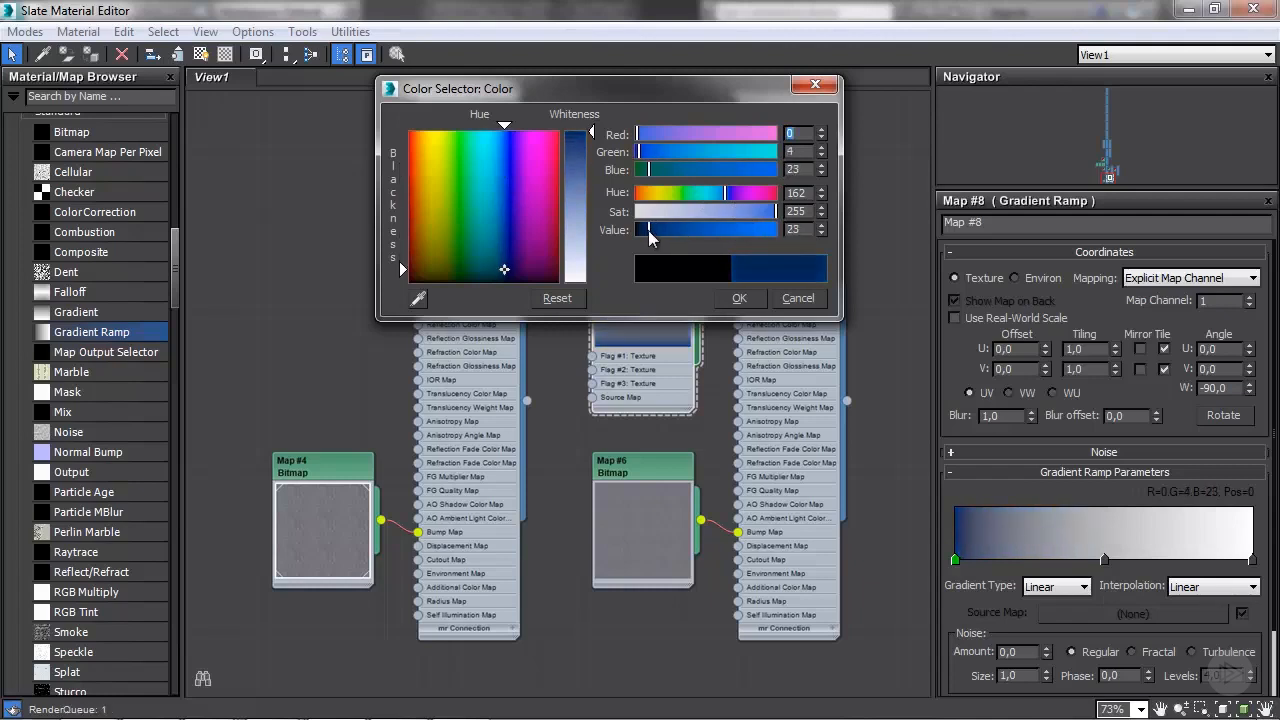
pyautogui.moveTo(770, 214); pyautogui.dragTo(746, 211)
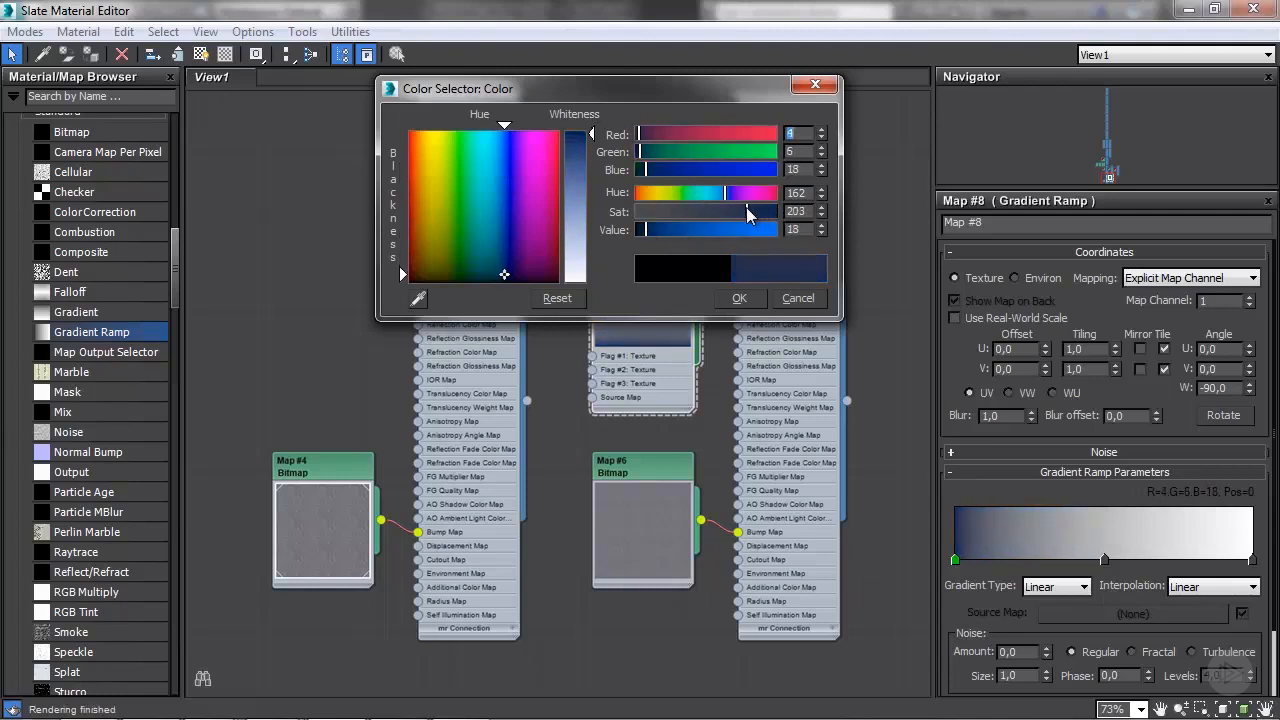
pyautogui.click(496, 273)
pyautogui.click(739, 298)
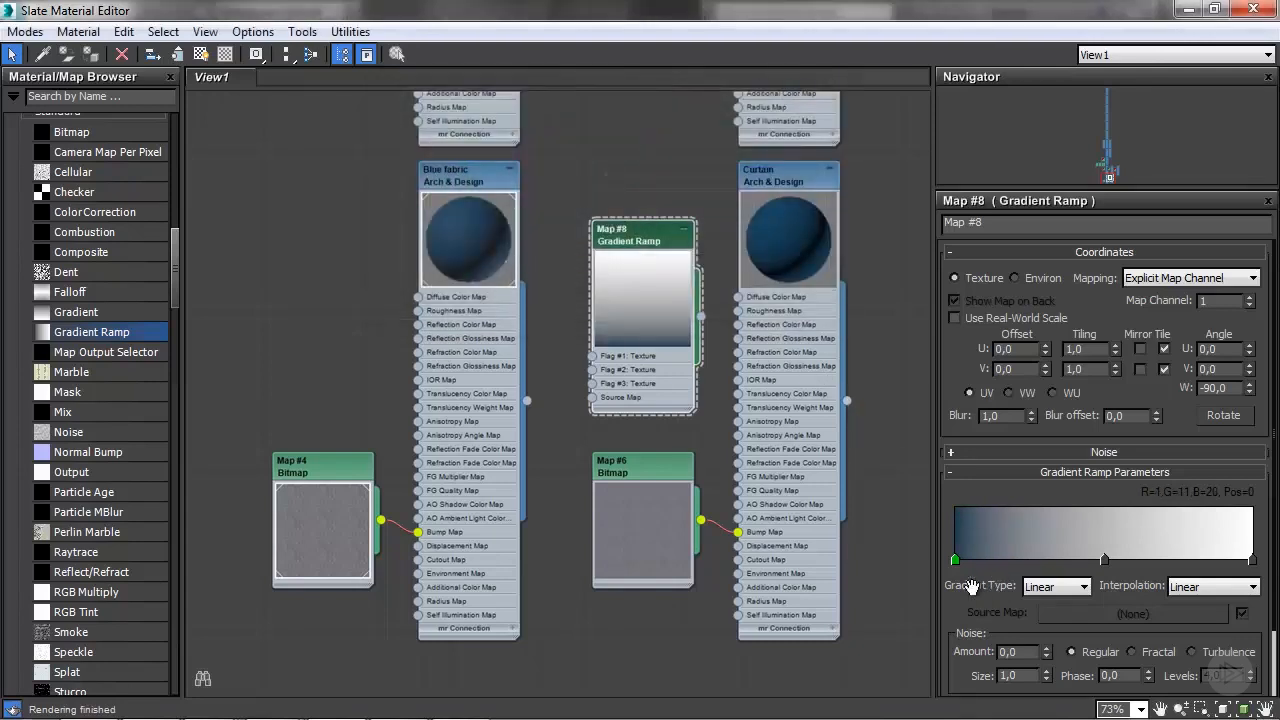
# - Copy the first flag's dark blue onto the middle flag and move that flag to about a third of the ramp
pyautogui.rightClick(954, 558)
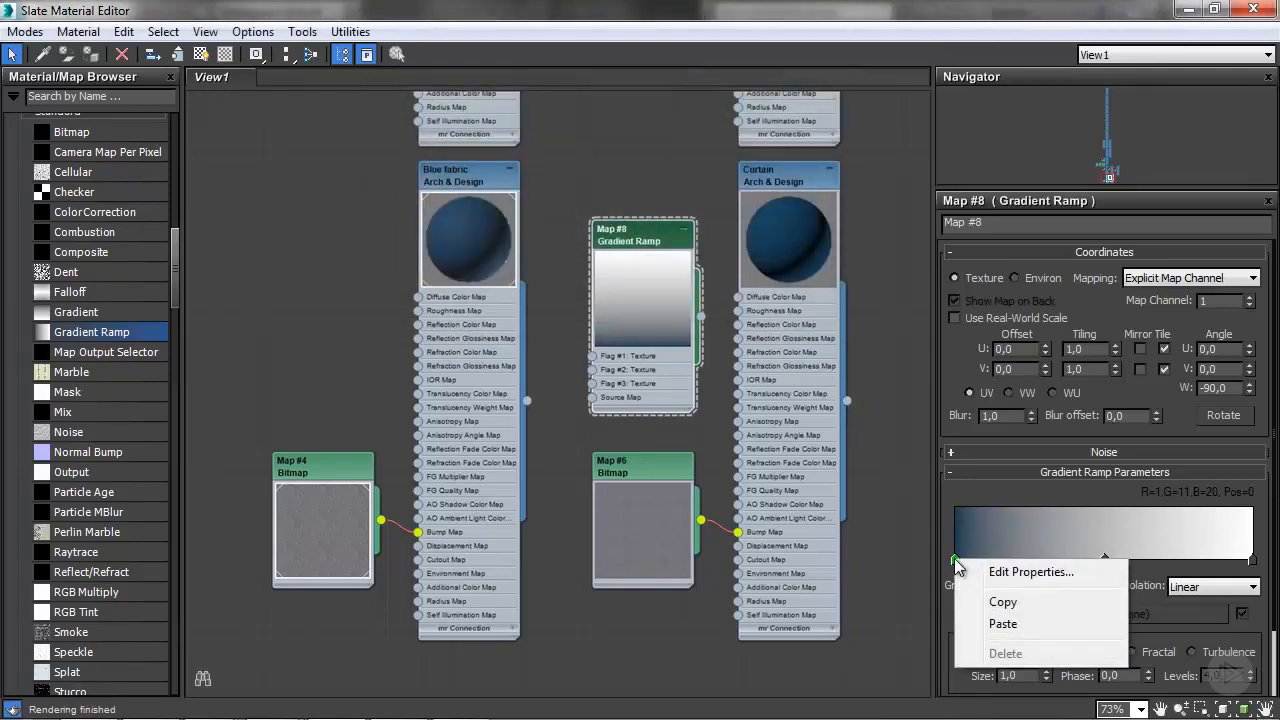
pyautogui.click(979, 600)
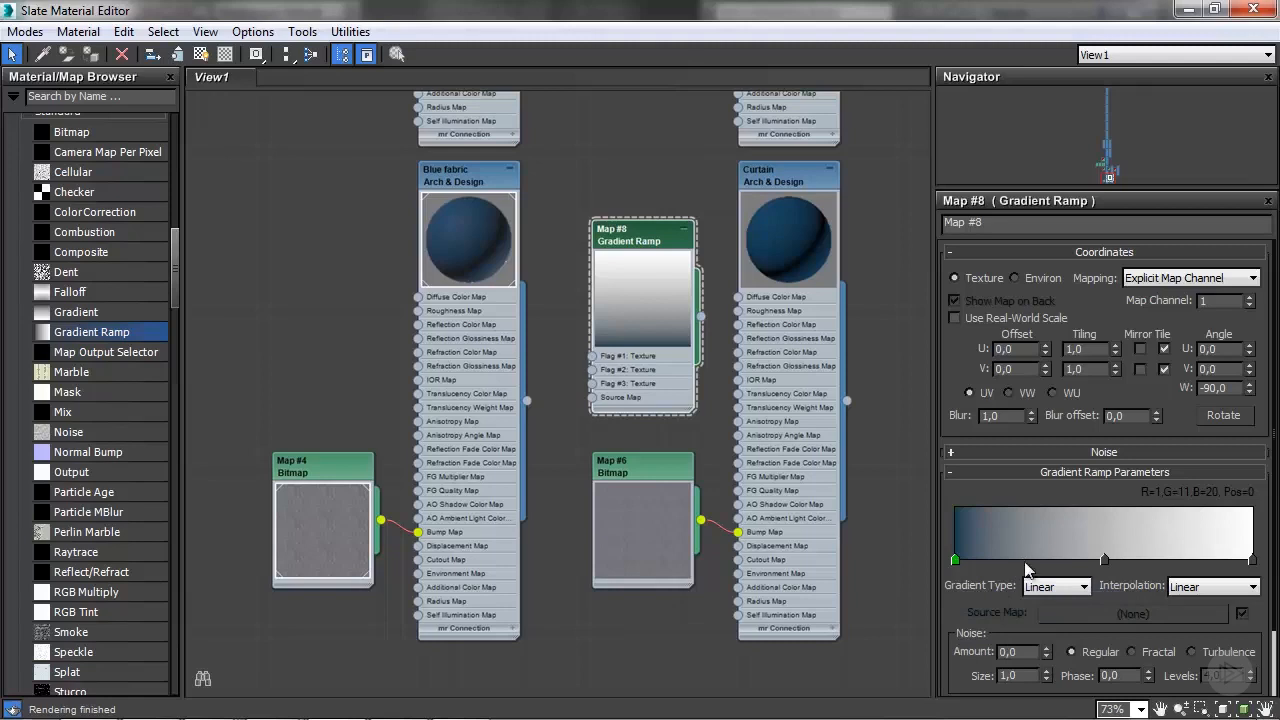
pyautogui.rightClick(1104, 561)
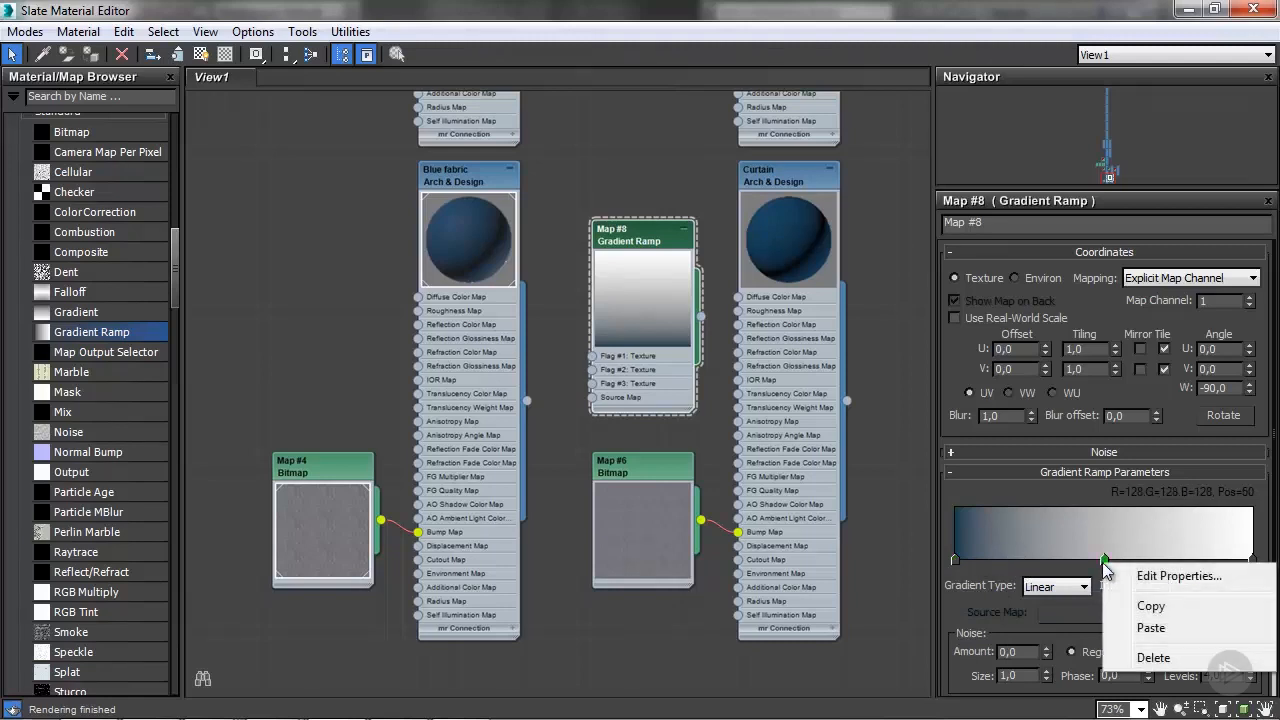
pyautogui.click(1140, 628)
pyautogui.moveTo(1104, 560); pyautogui.dragTo(1056, 570)
# - Change the gradient ramp's end flag to a beige of RGB 157, 146, 113
pyautogui.click(1254, 562)
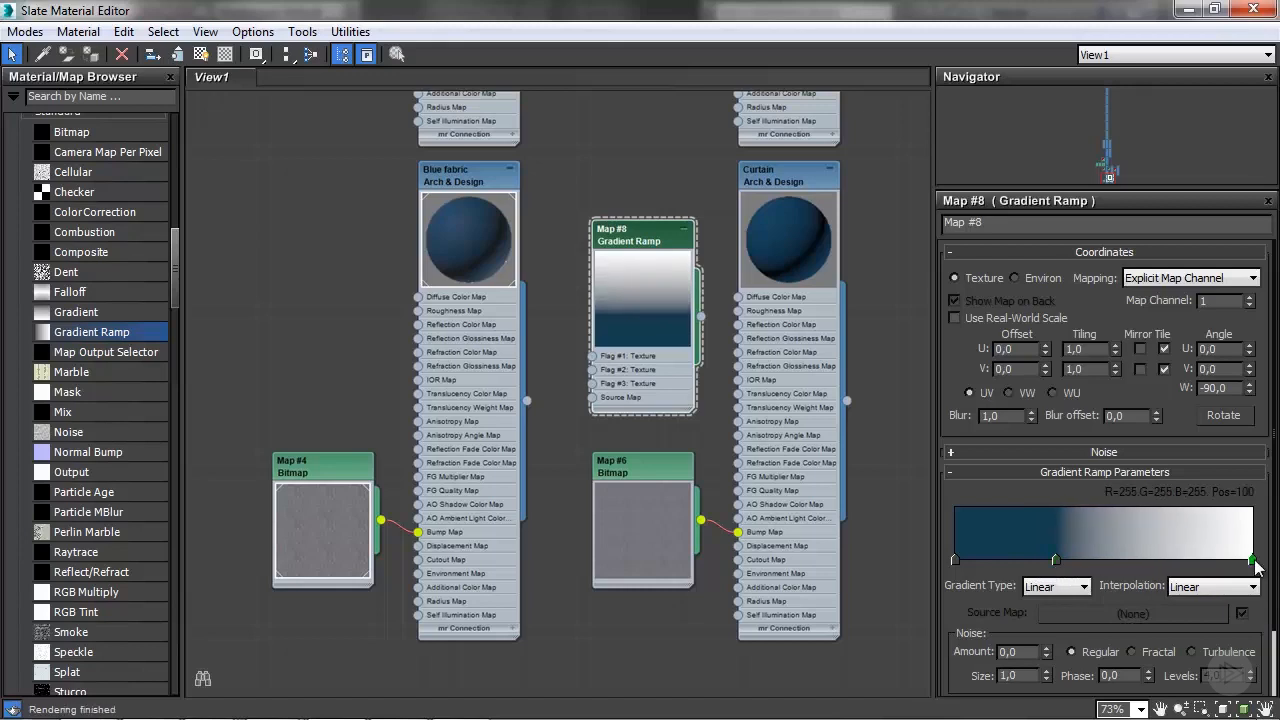
pyautogui.doubleClick(1254, 561)
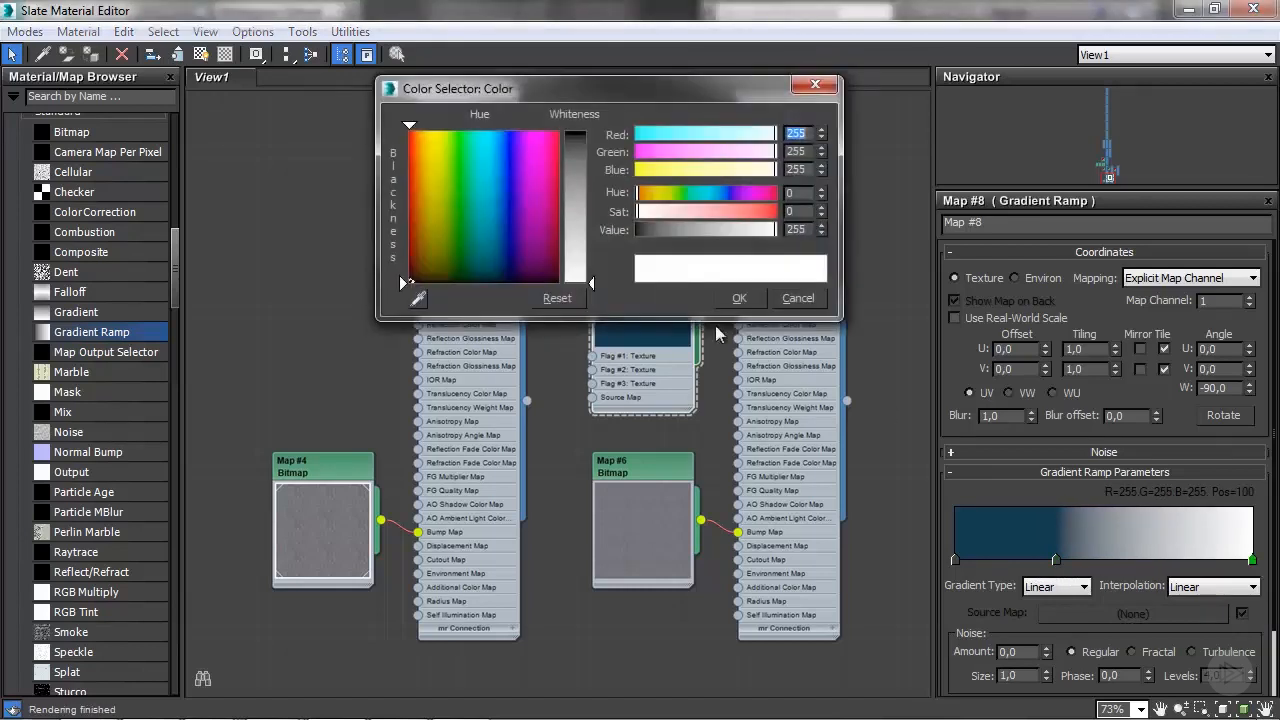
pyautogui.click(428, 213)
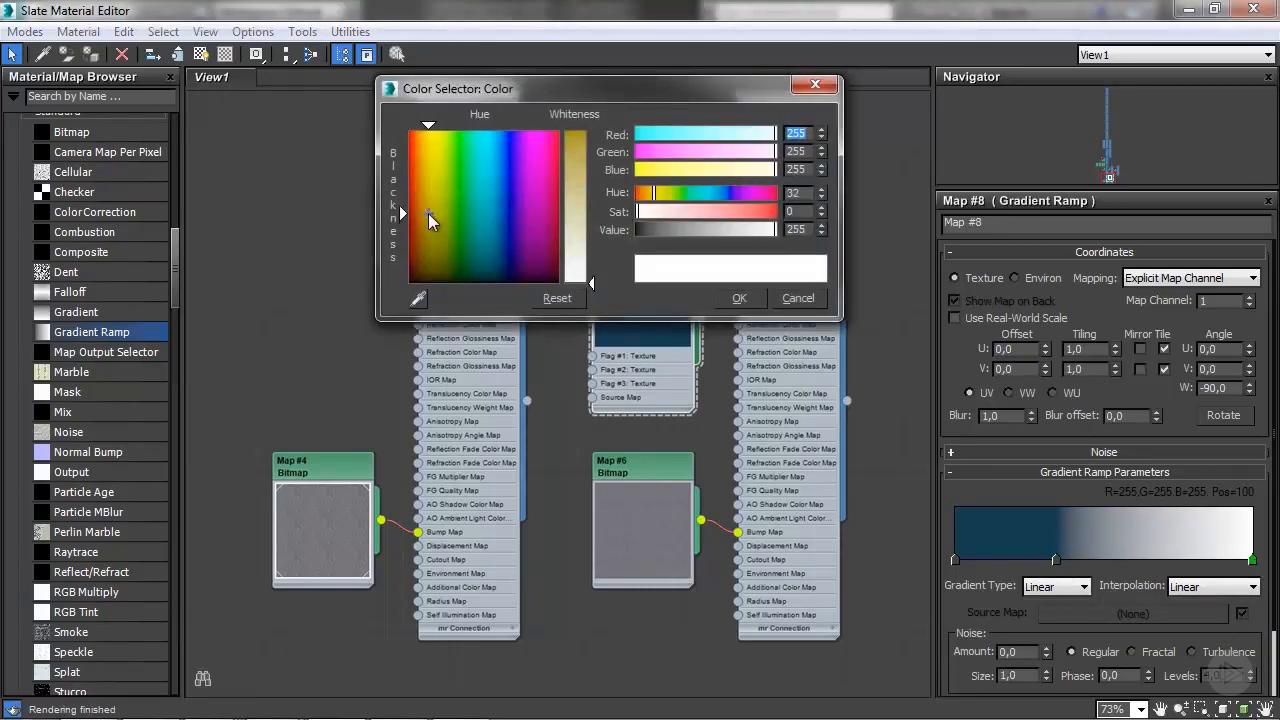
pyautogui.moveTo(653, 213); pyautogui.dragTo(694, 212)
pyautogui.moveTo(770, 229); pyautogui.dragTo(721, 231)
pyautogui.click(675, 213)
pyautogui.click(727, 230)
pyautogui.click(748, 302)
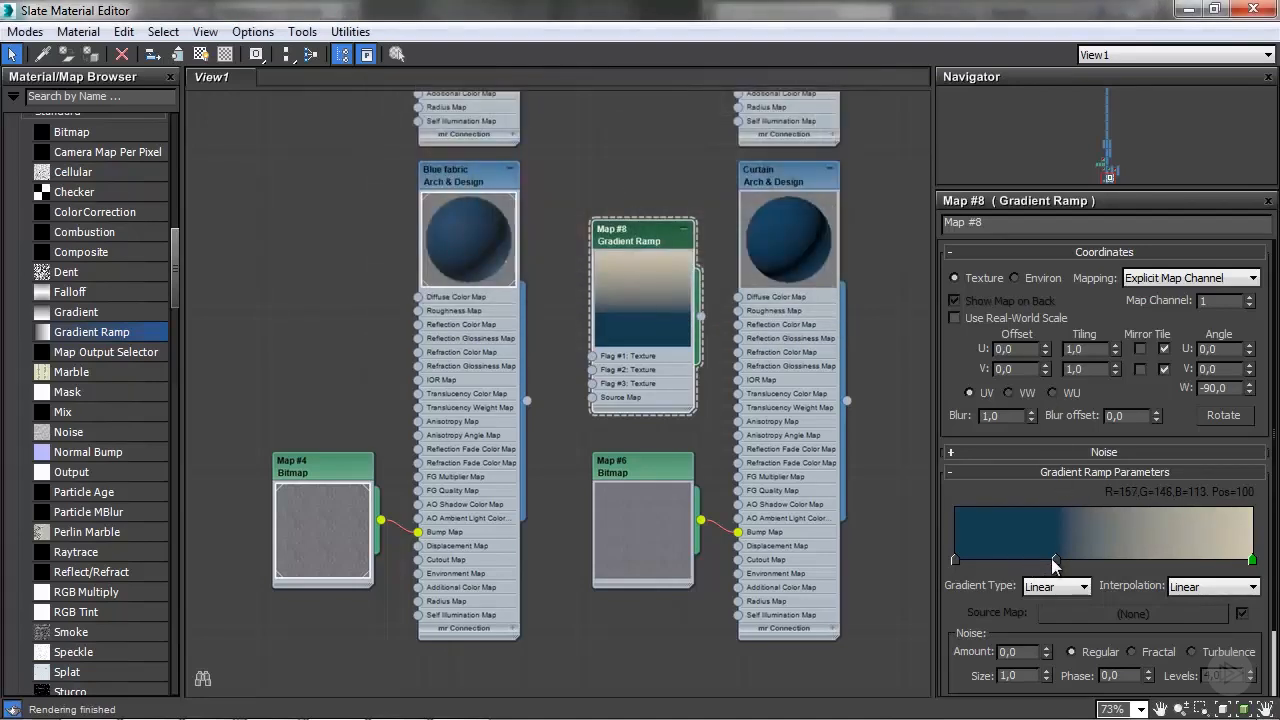
# - Move the middle flag to position 28 and connect the gradient ramp to the Curtain material's Diffuse Color Map
pyautogui.moveTo(1054, 558); pyautogui.dragTo(1039, 559)
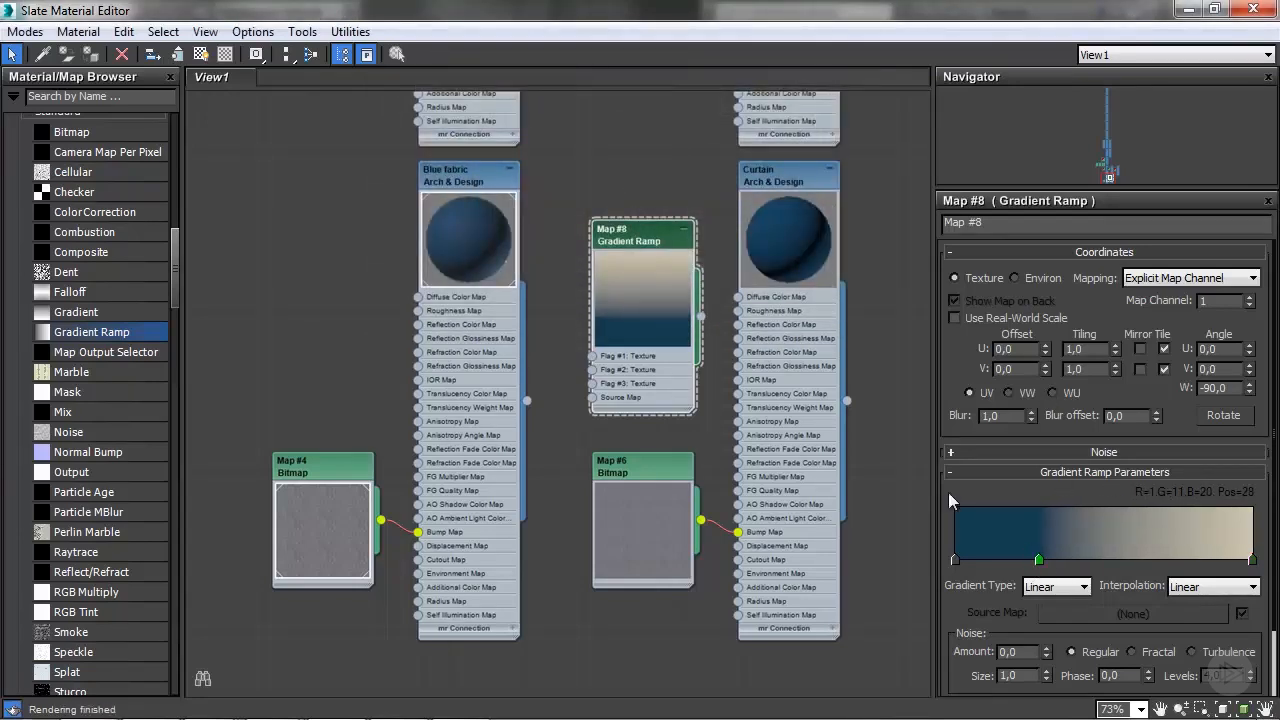
pyautogui.moveTo(638, 231); pyautogui.dragTo(624, 216)
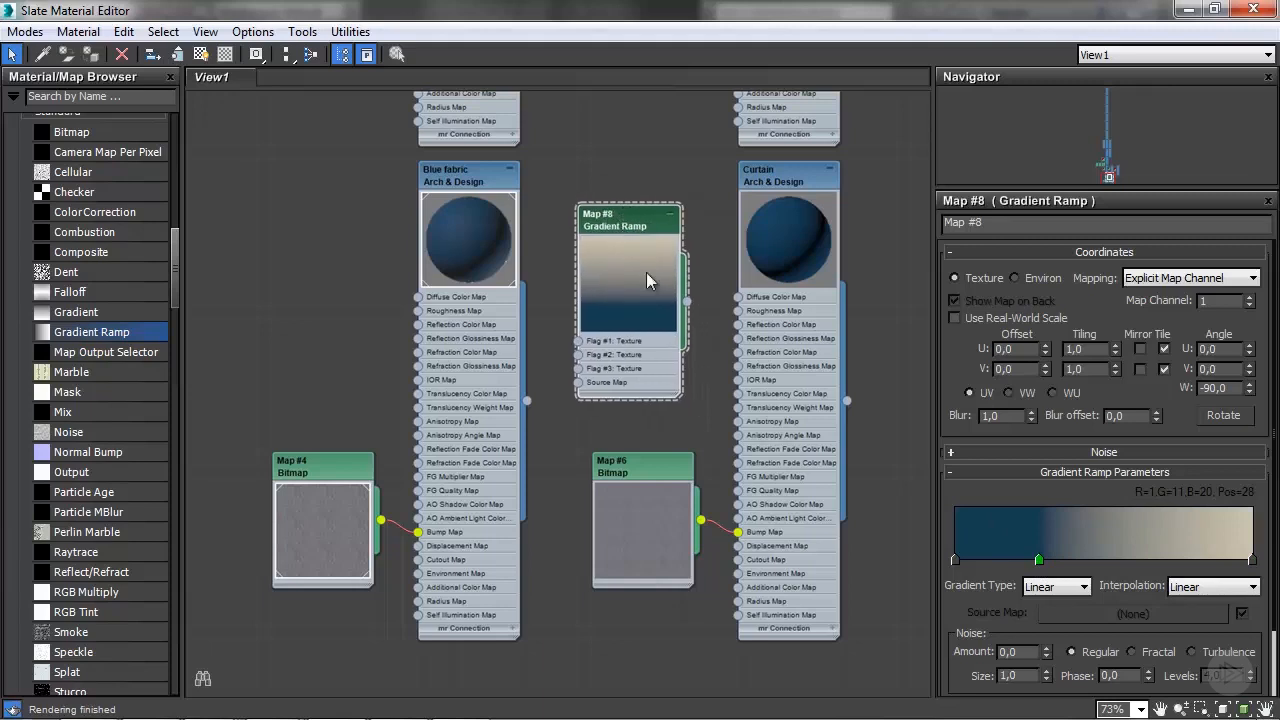
pyautogui.moveTo(687, 301); pyautogui.dragTo(737, 297)
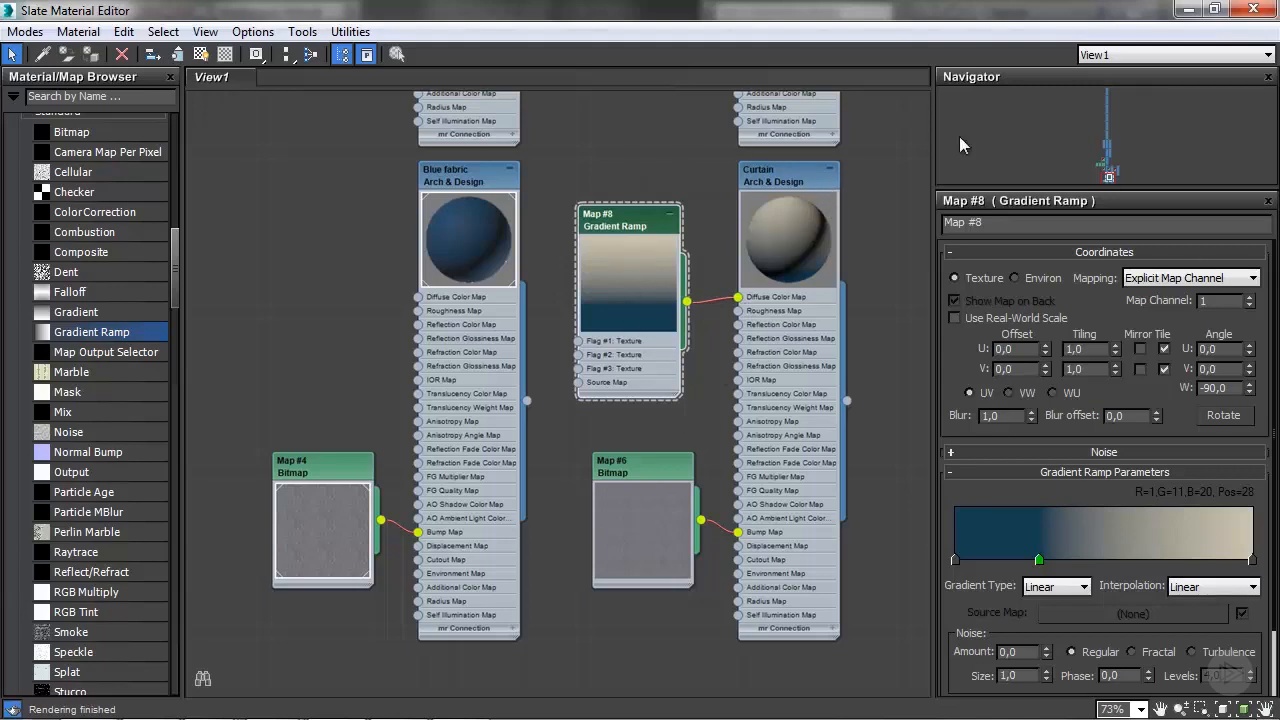
# - Select the curtain beside the window in the scene and frame its full drop down to the floor in the Perspective view
pyautogui.click(1187, 8)
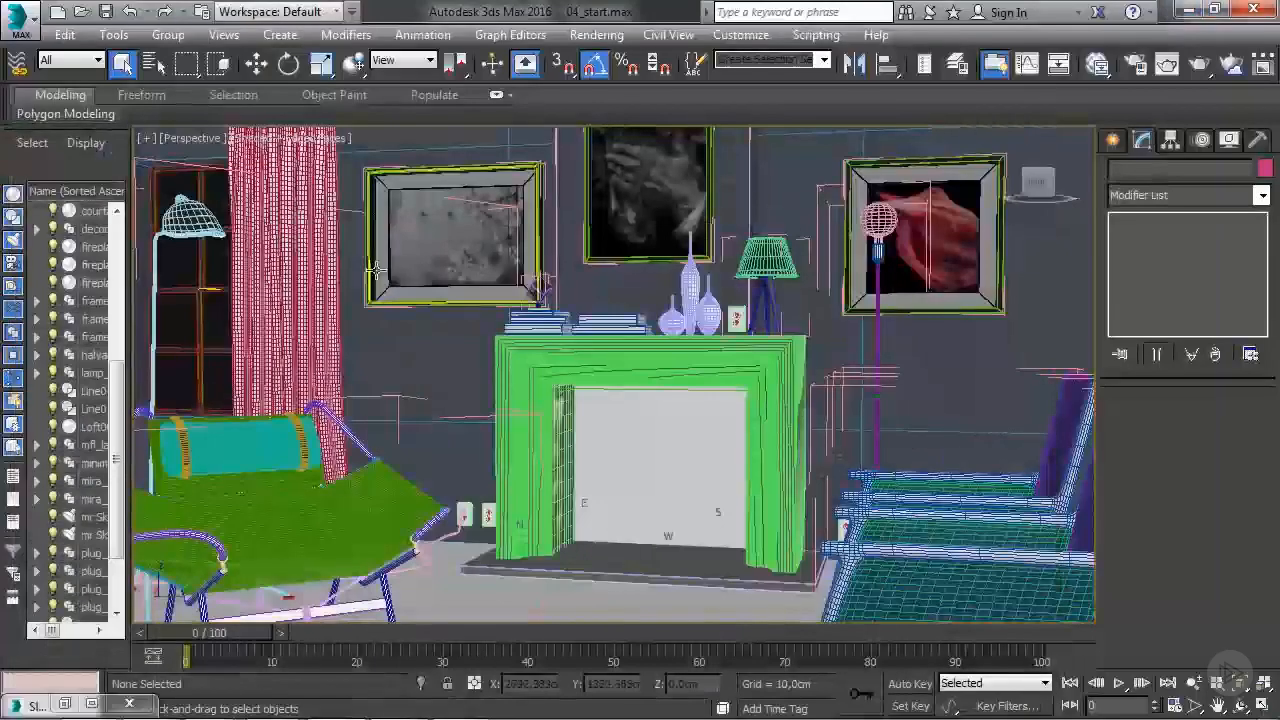
pyautogui.click(312, 266)
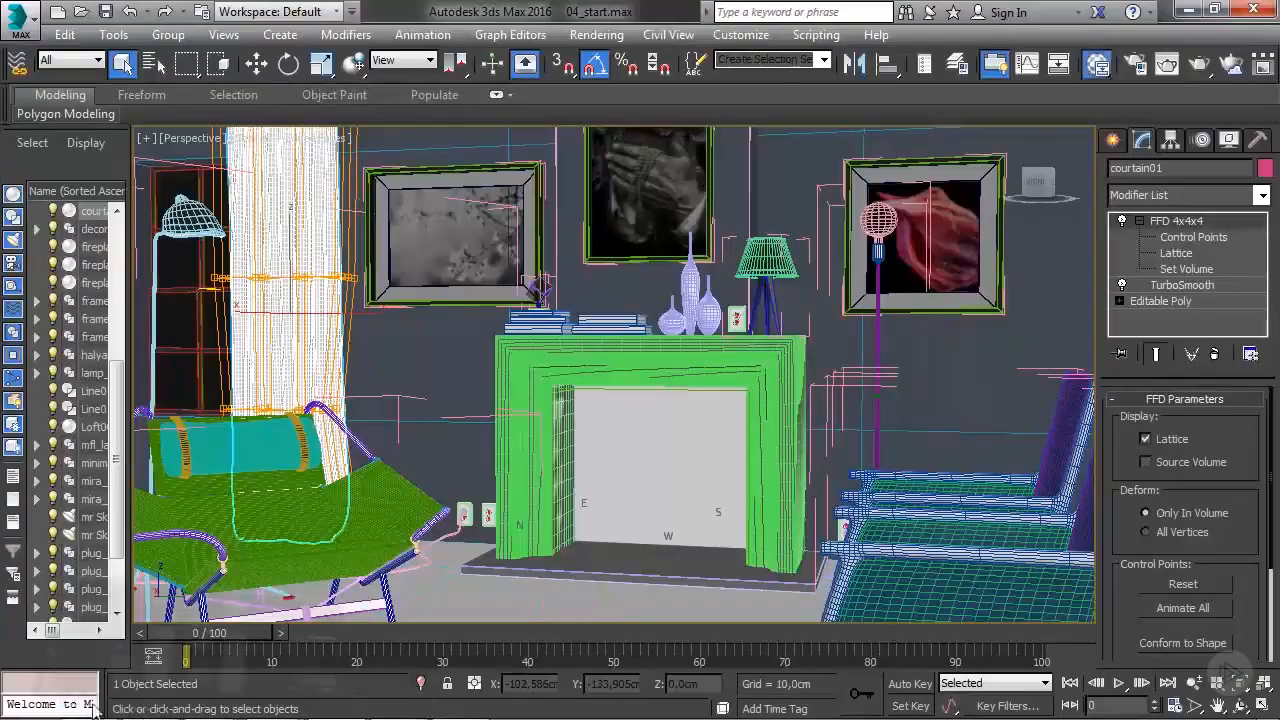
pyautogui.click(92, 706)
pyautogui.click(1187, 8)
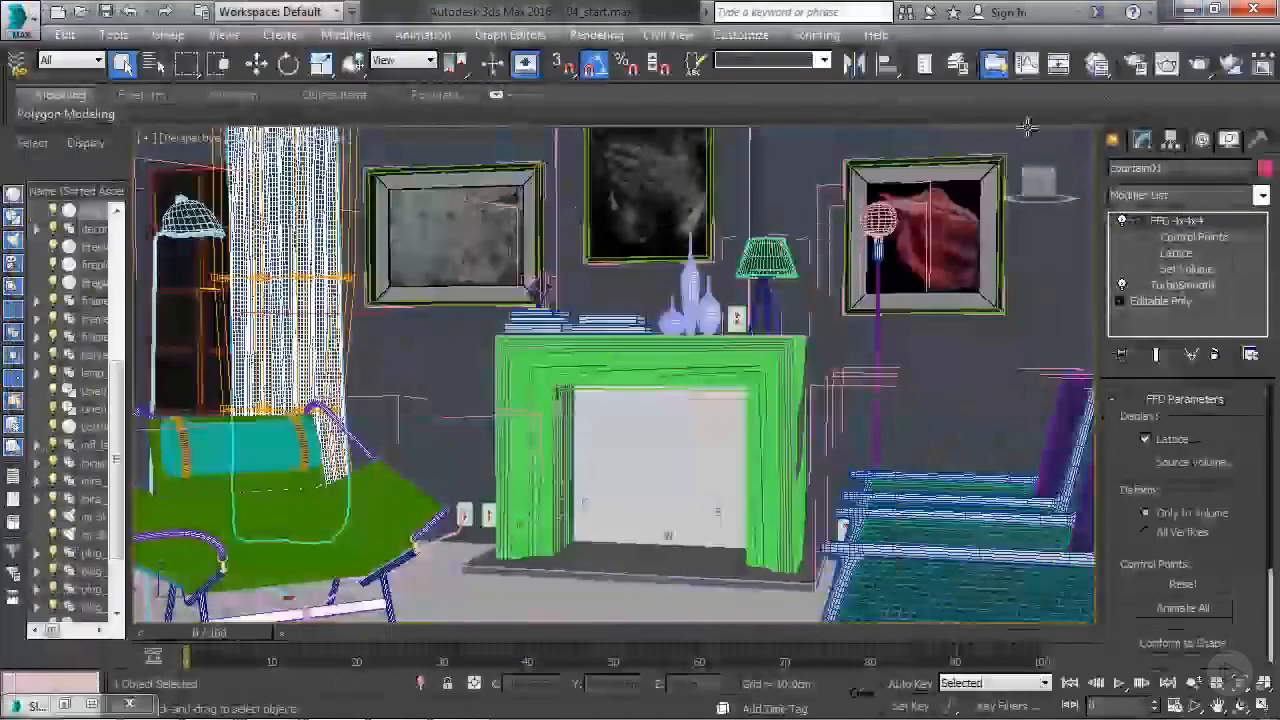
pyautogui.keyDown('alt'); pyautogui.moveTo(396, 408); pyautogui.dragTo(449, 414, button='middle'); pyautogui.keyUp('alt')
pyautogui.moveTo(566, 446); pyautogui.dragTo(803, 490, button='middle')
pyautogui.hotkey('alt', 'q')
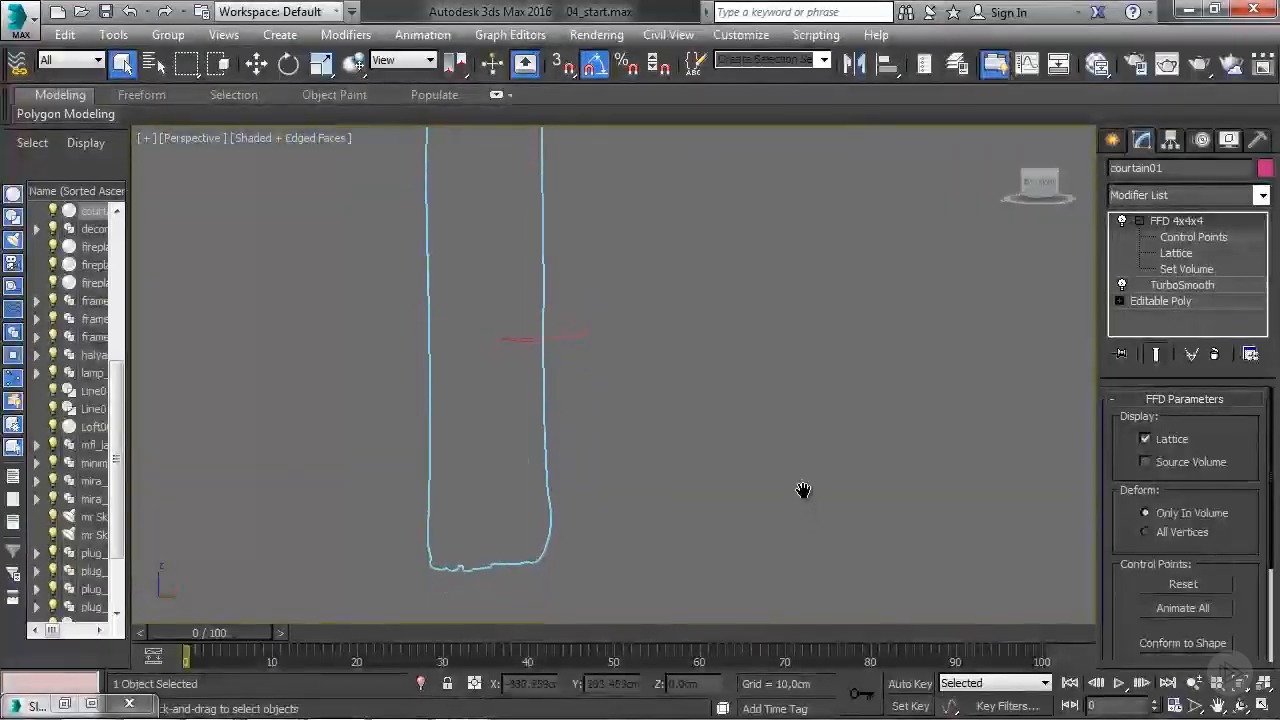
pyautogui.hotkey('alt', 'q')
pyautogui.keyDown('alt'); pyautogui.moveTo(589, 423); pyautogui.dragTo(557, 410, button='middle'); pyautogui.keyUp('alt')
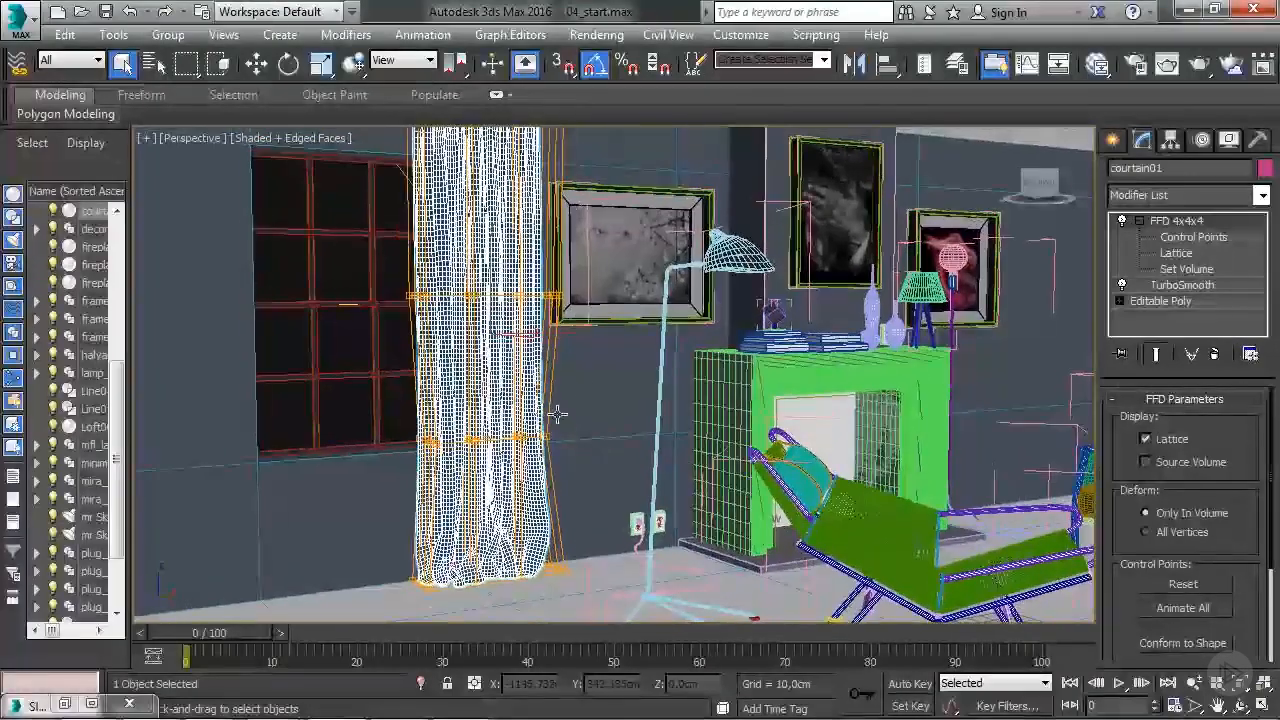
# - Bring up the rendered frame, start editing its render region, and resize the region to fit closely around the curtain
pyautogui.click(1167, 65)
pyautogui.click(478, 160)
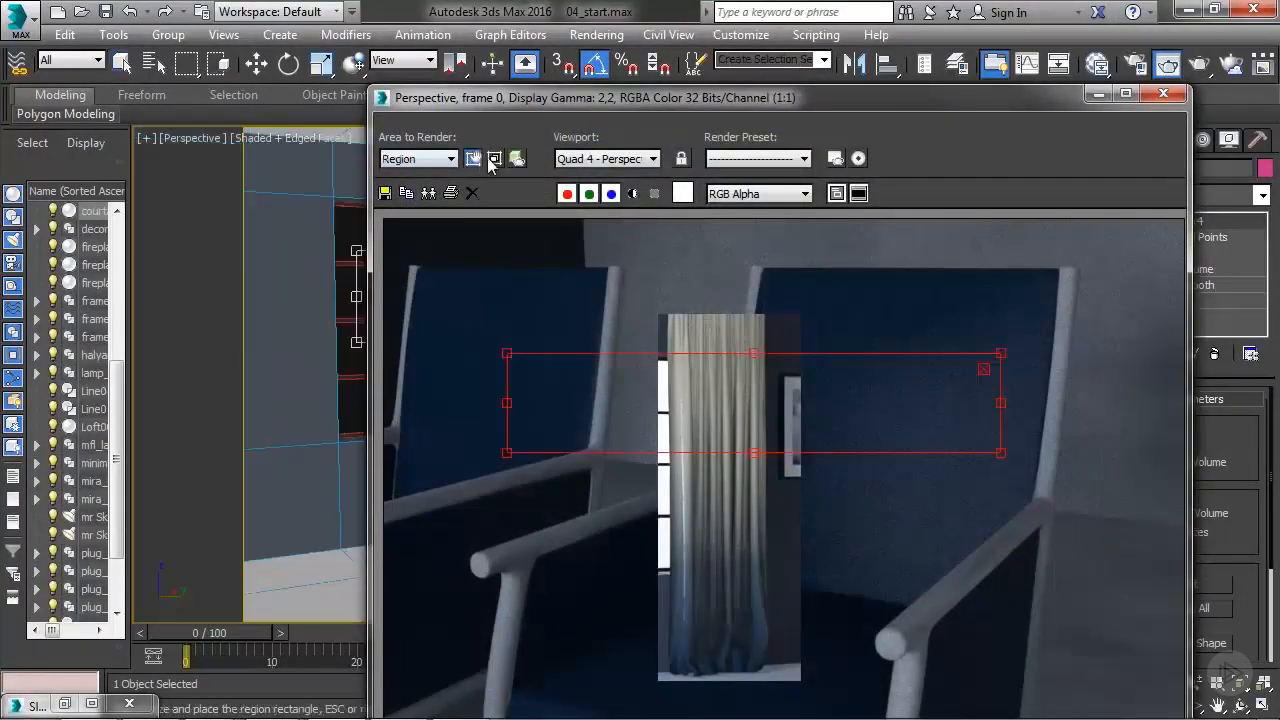
pyautogui.moveTo(762, 107); pyautogui.dragTo(1170, 435)
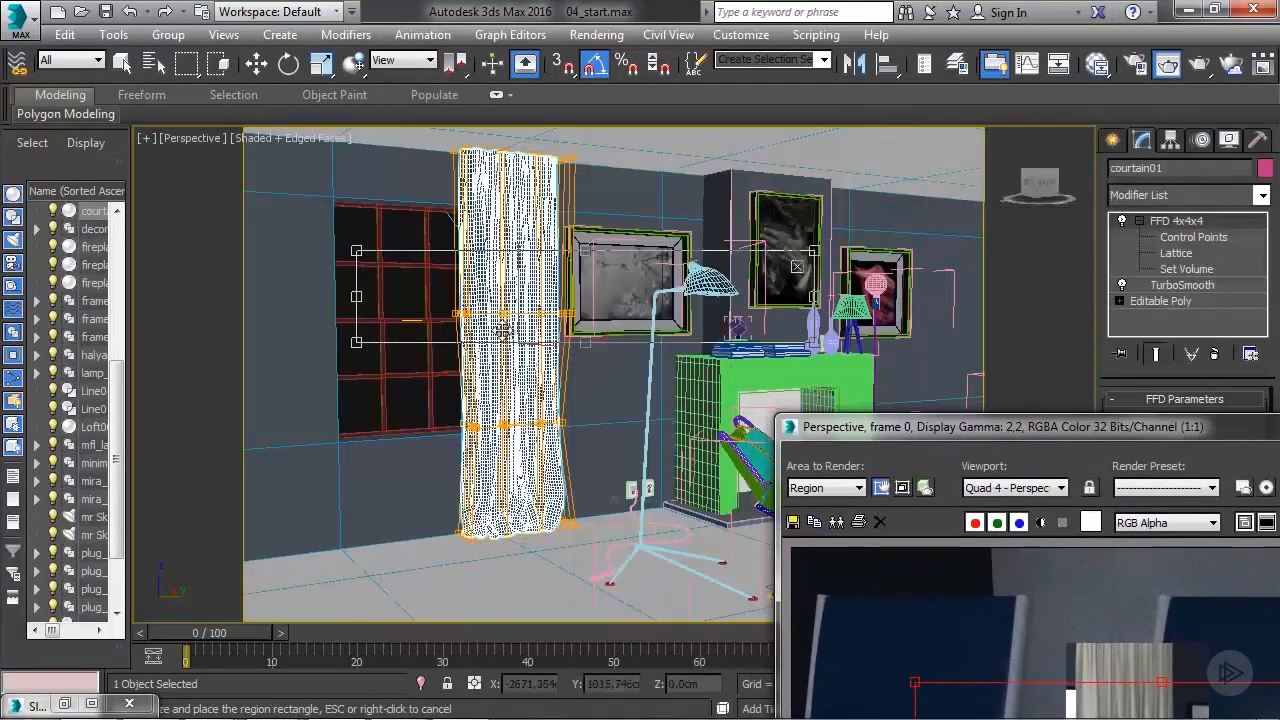
pyautogui.moveTo(585, 341); pyautogui.dragTo(585, 541)
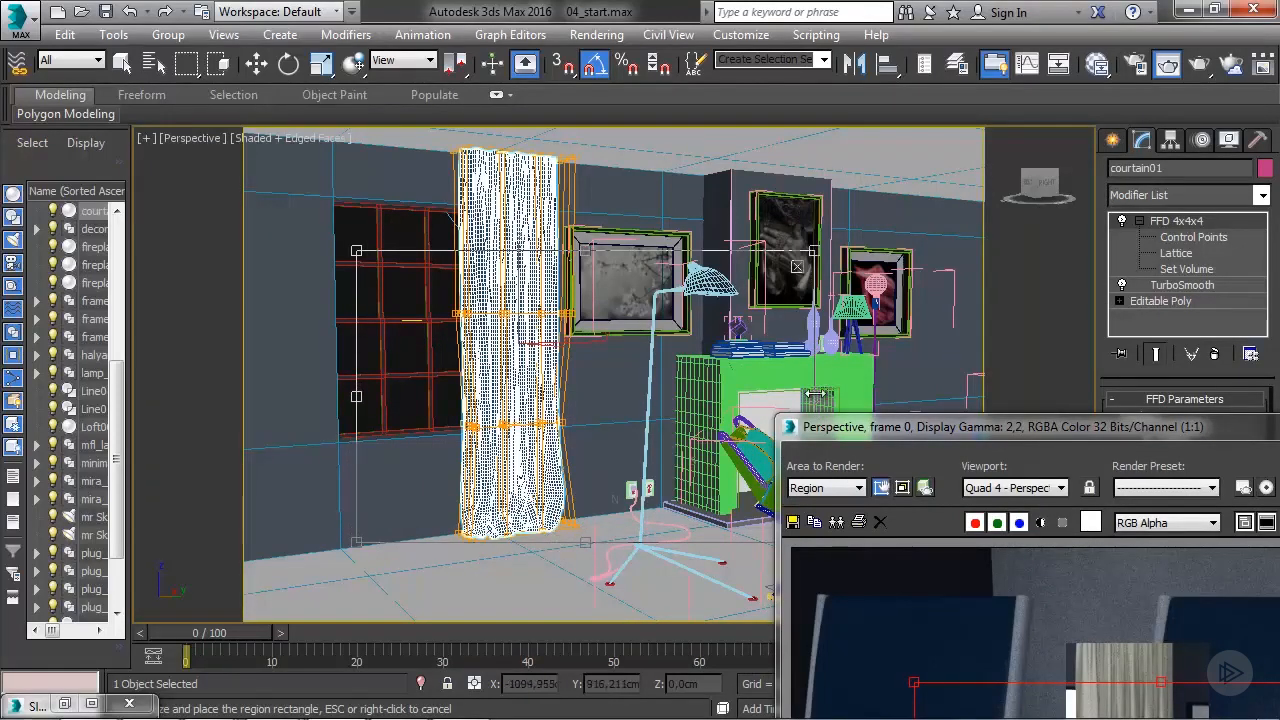
pyautogui.moveTo(814, 396); pyautogui.dragTo(584, 367)
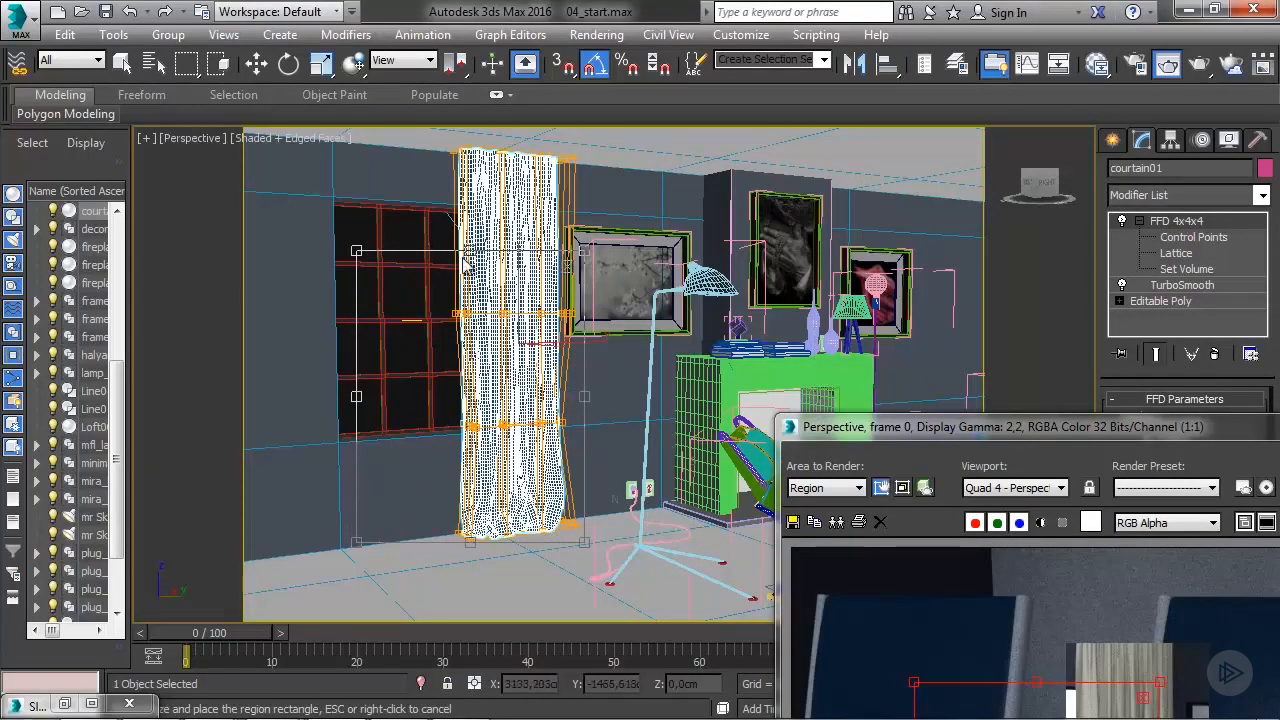
pyautogui.moveTo(470, 252); pyautogui.dragTo(476, 183)
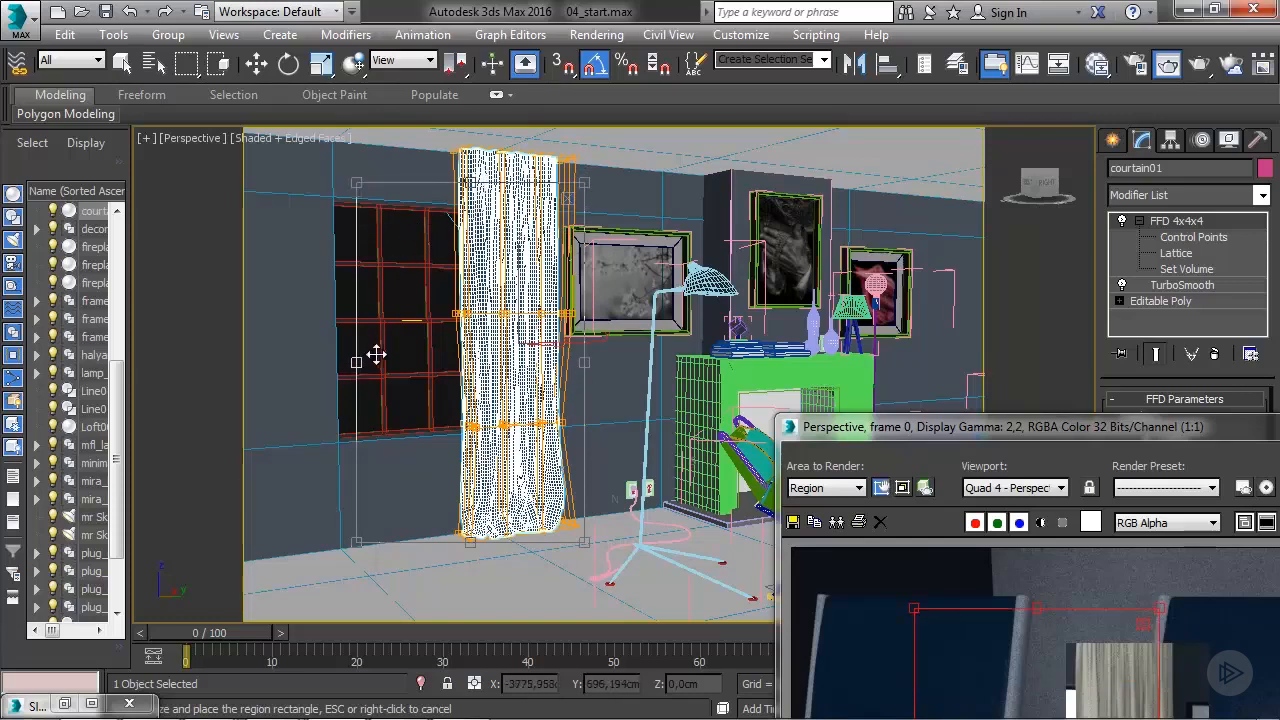
pyautogui.moveTo(356, 361); pyautogui.dragTo(446, 360)
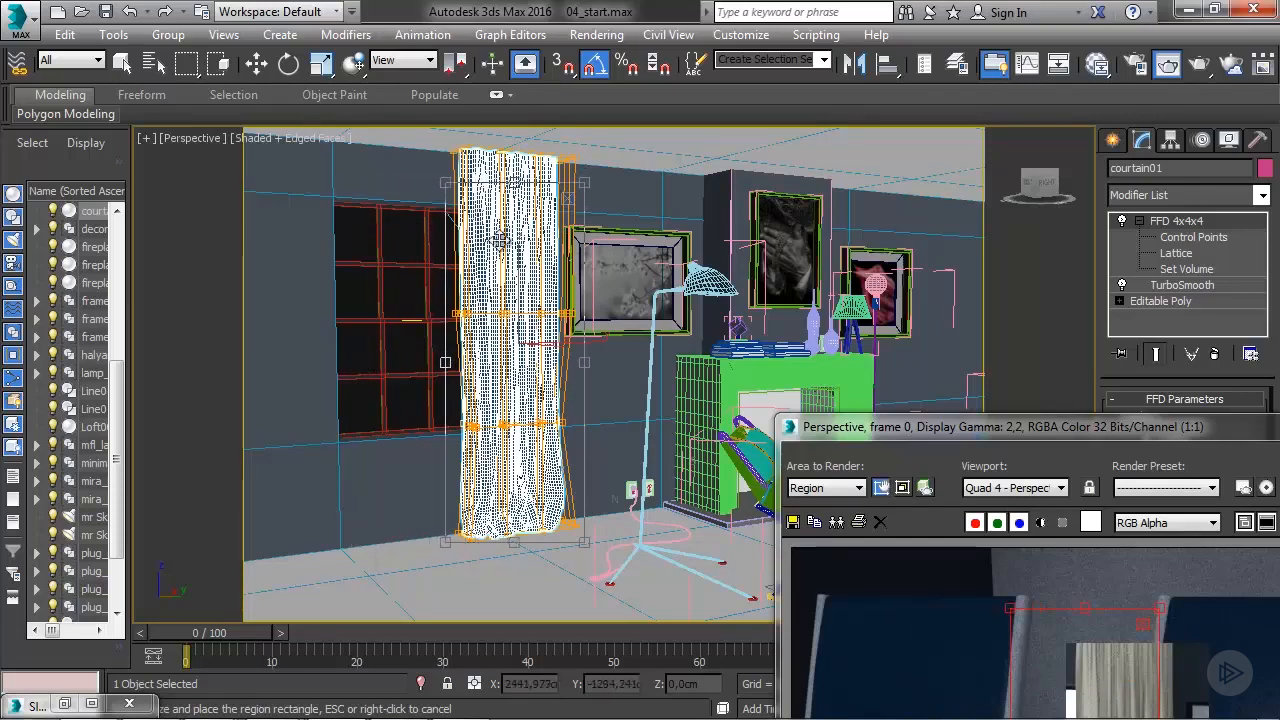
# - Extend the render region up to the top of the curtain, finish the region edit, and render the curtain
pyautogui.moveTo(516, 181); pyautogui.dragTo(517, 171)
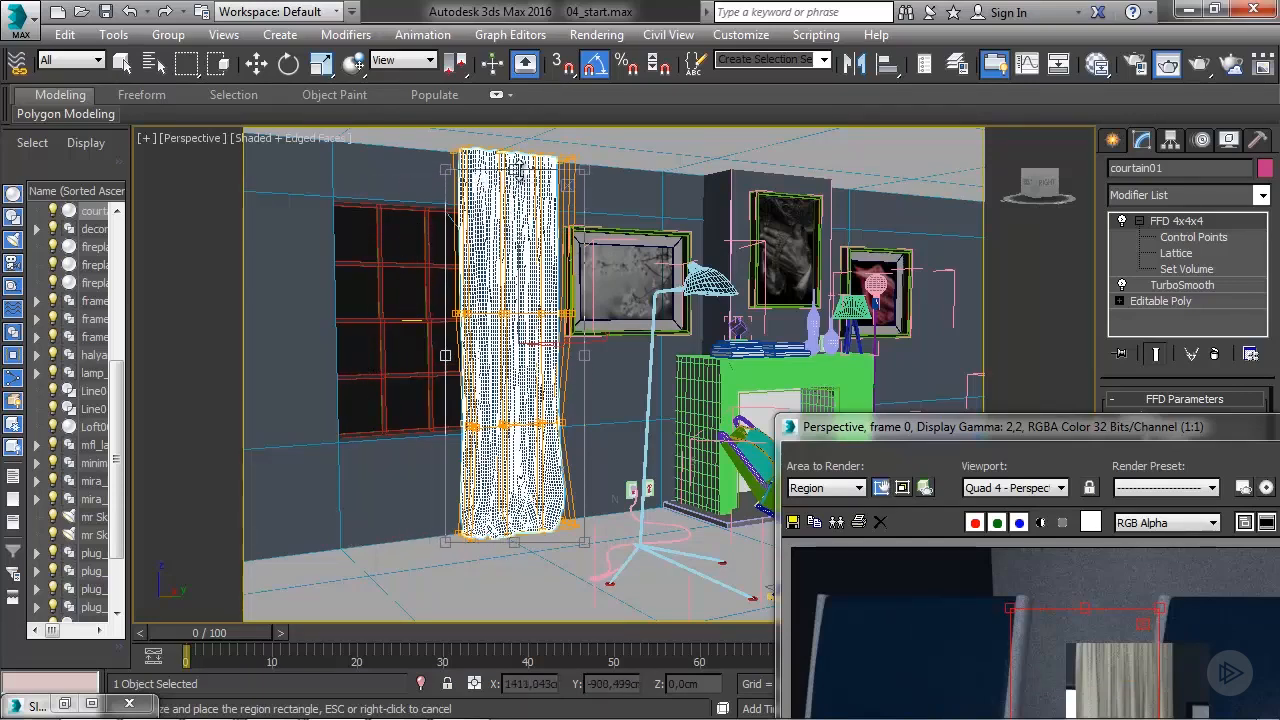
pyautogui.click(567, 187)
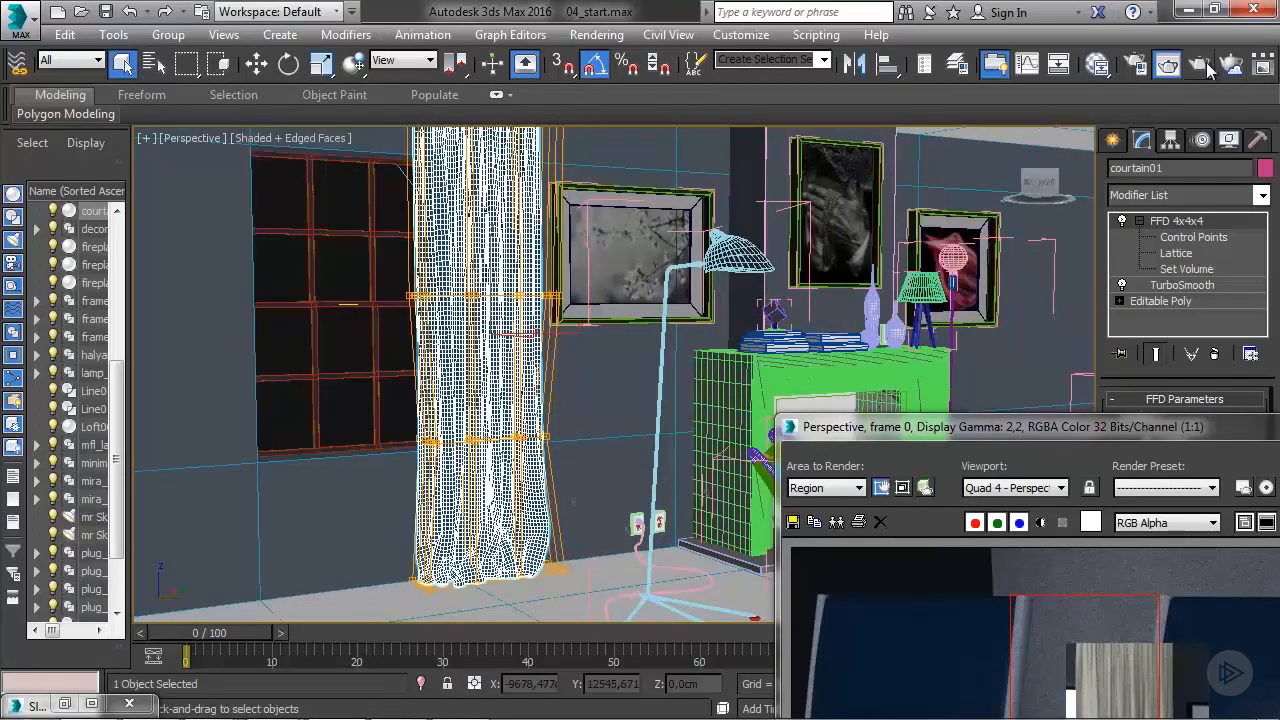
pyautogui.doubleClick(1077, 426)
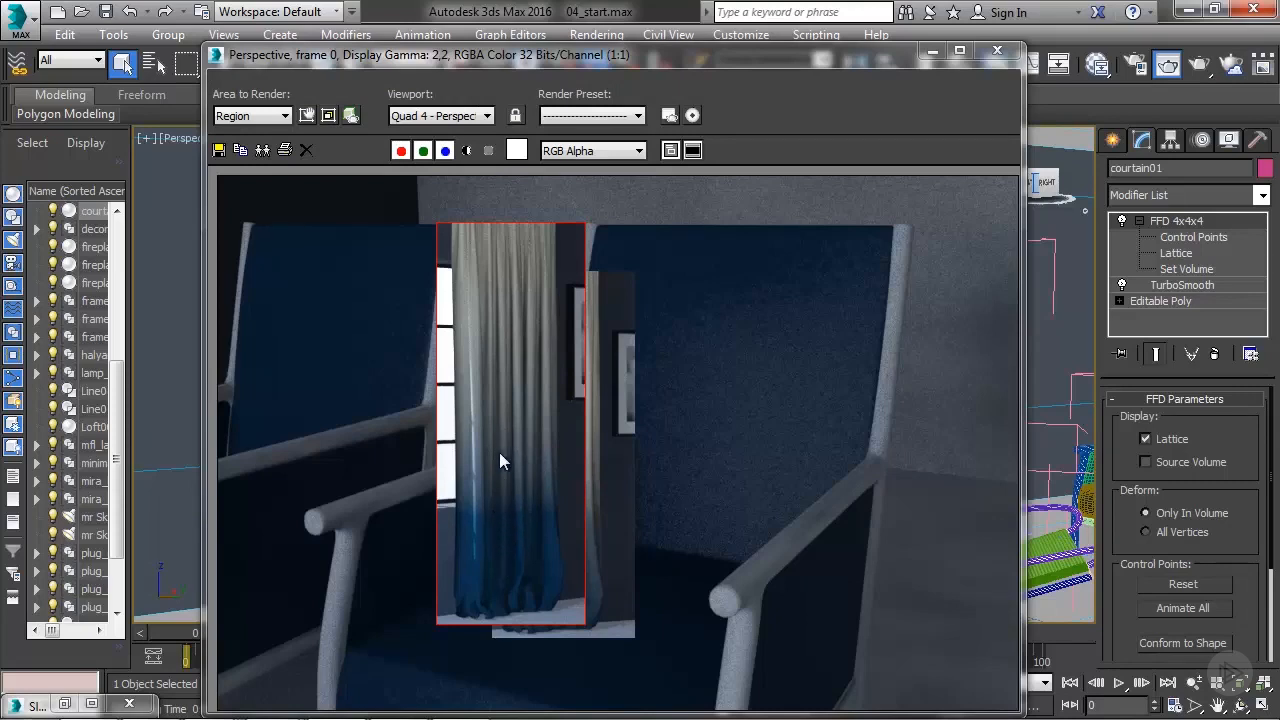
pyautogui.click(996, 51)
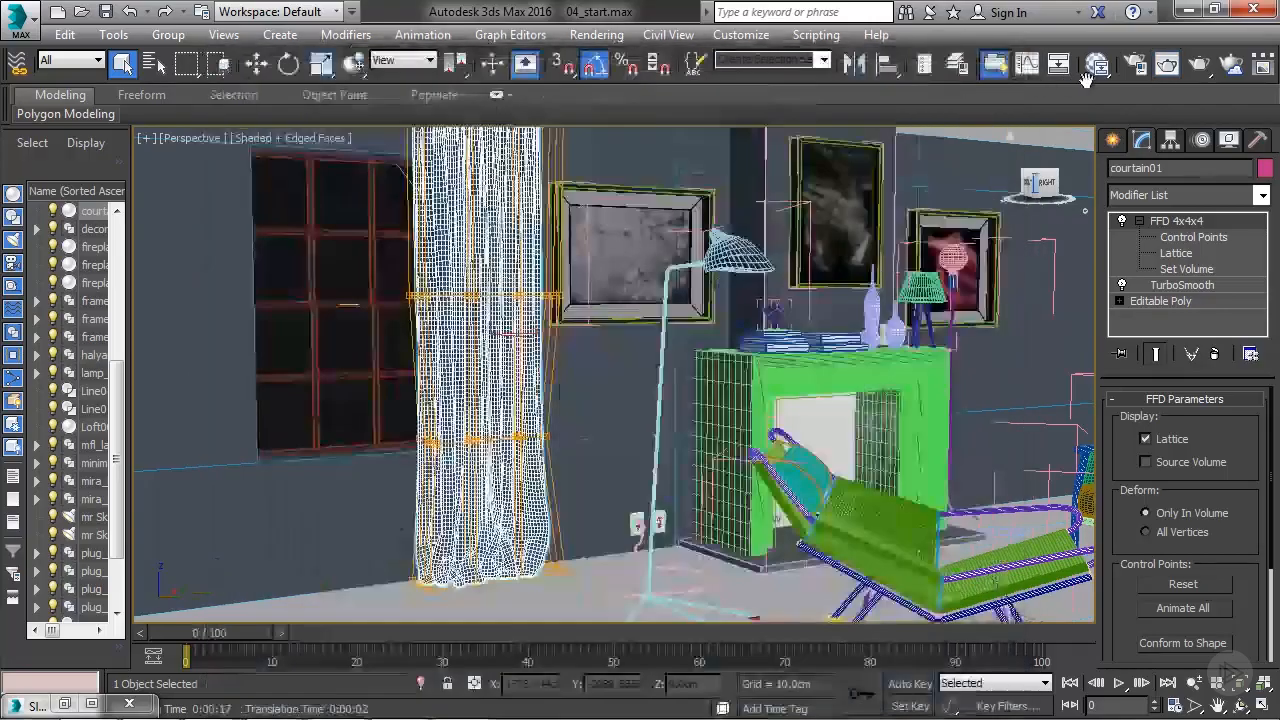
# - Move the gradient ramp's middle flag toward the blue end, just below position 16, and add another flag at position 18
pyautogui.click(1098, 65)
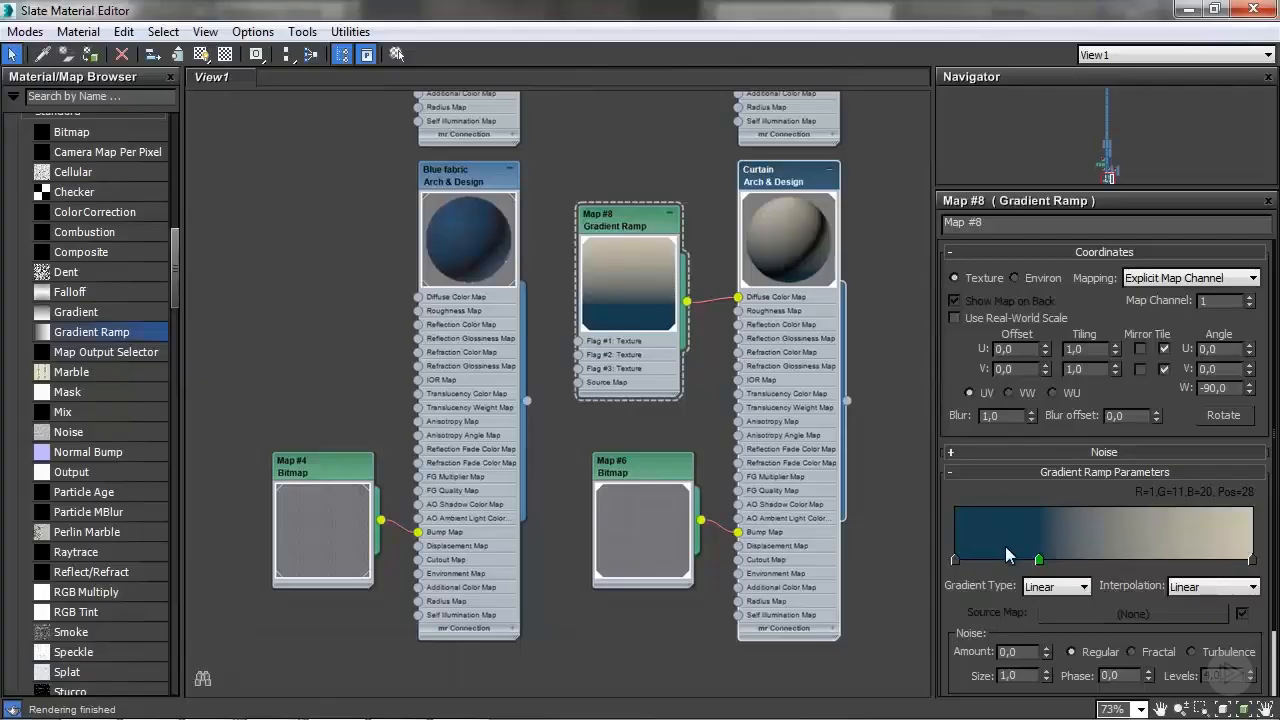
pyautogui.moveTo(1033, 562); pyautogui.dragTo(1001, 556)
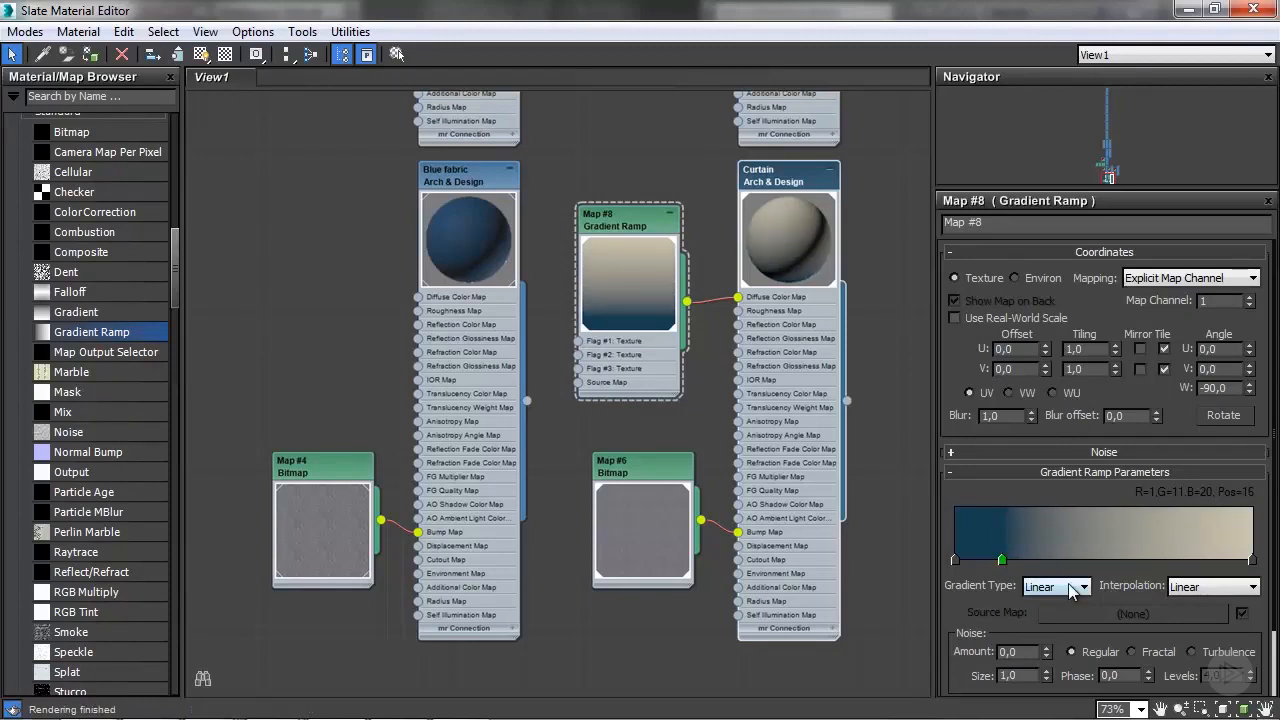
pyautogui.moveTo(1001, 560); pyautogui.dragTo(994, 561)
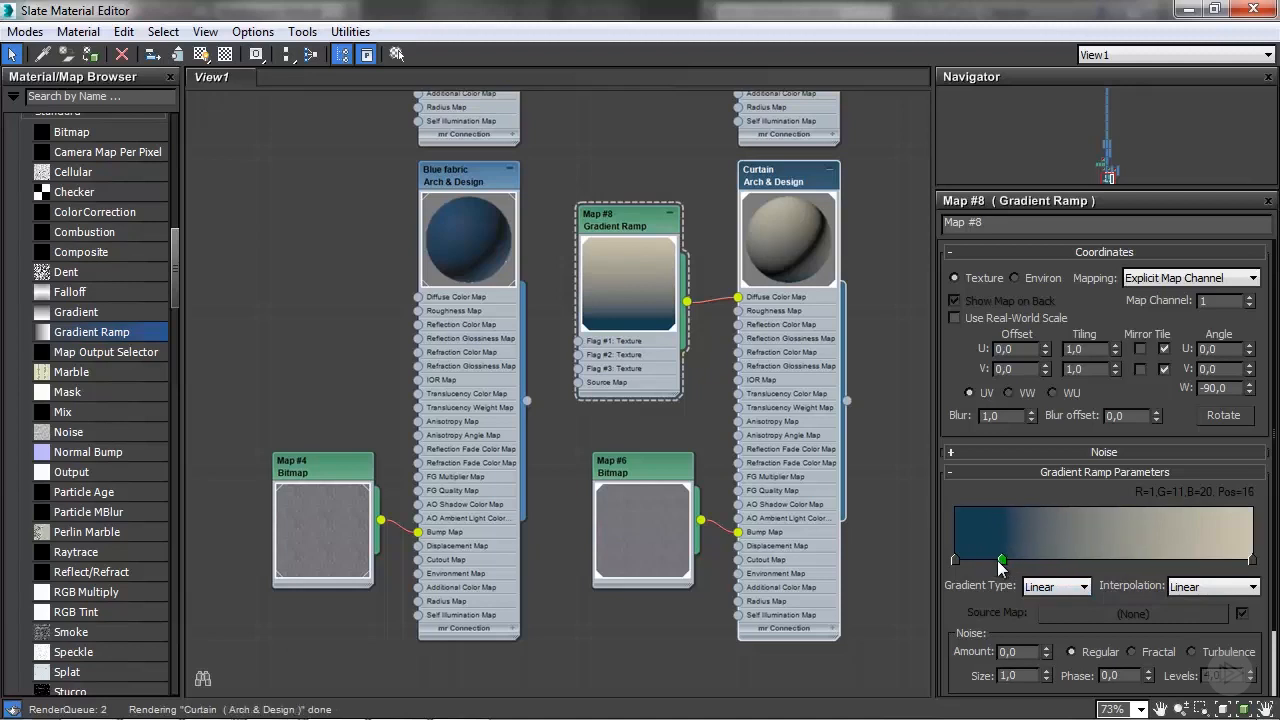
pyautogui.click(1008, 560)
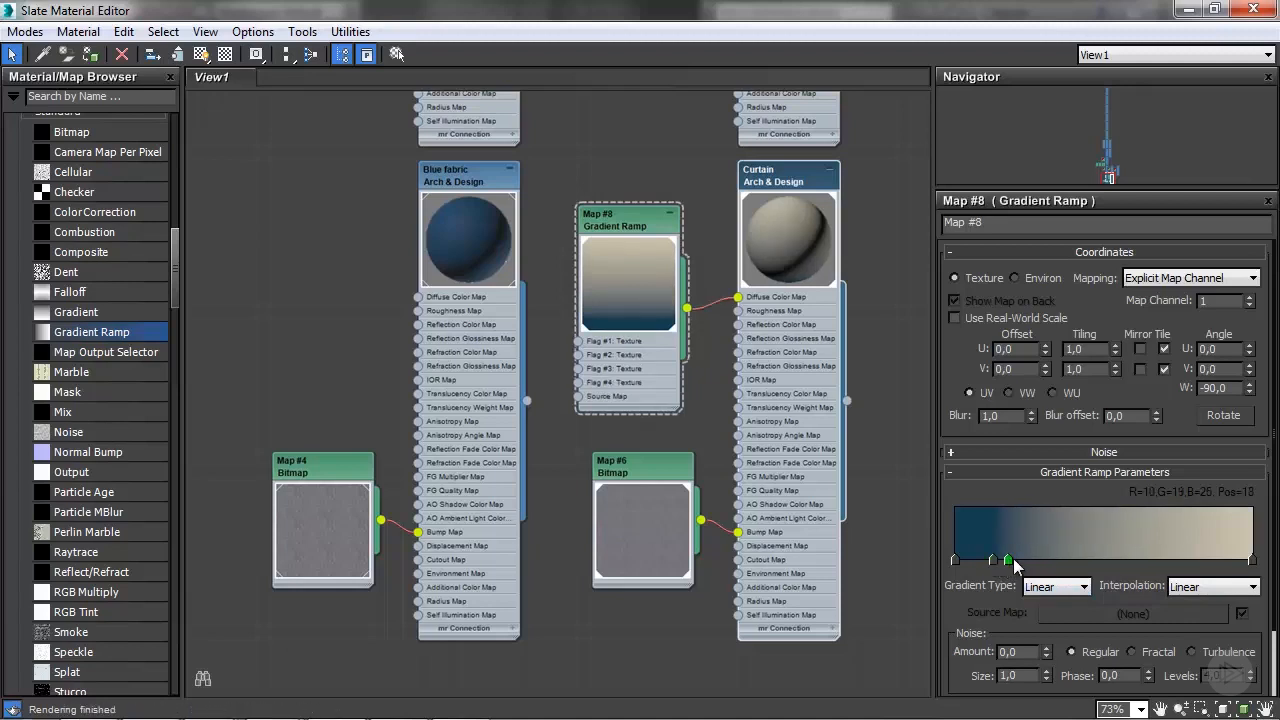
pyautogui.click(1014, 560)
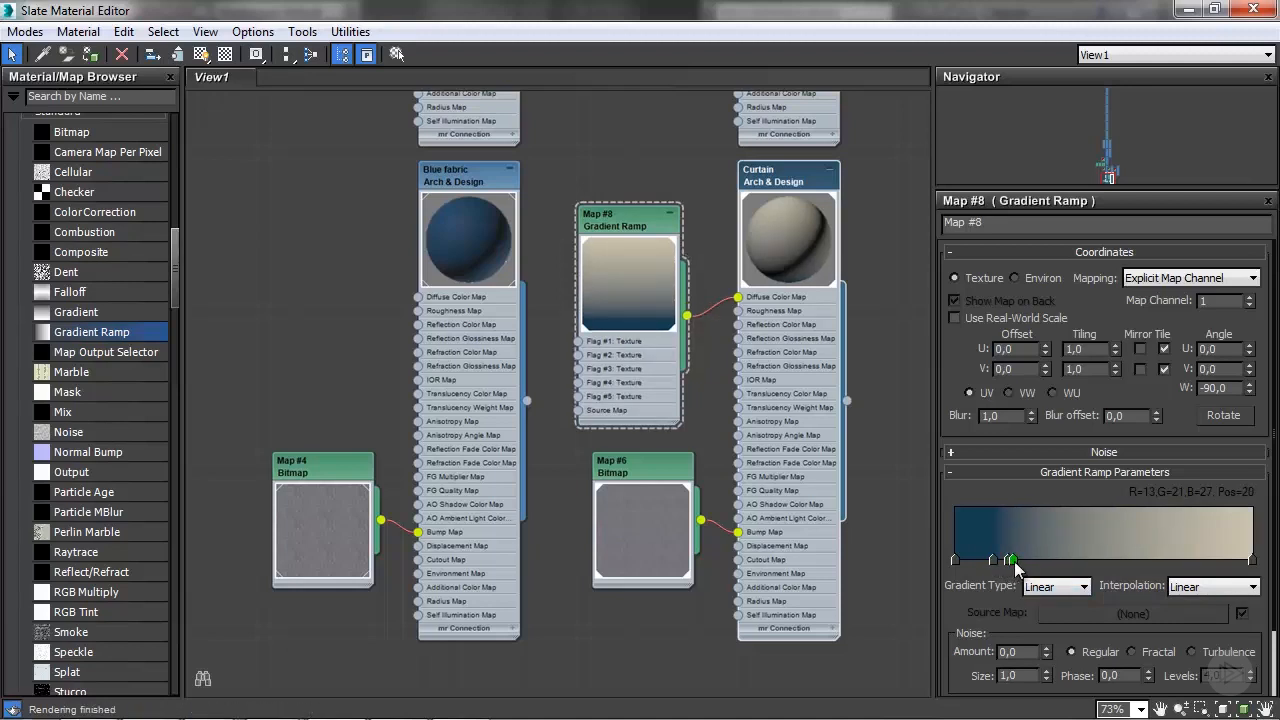
pyautogui.rightClick(1013, 560)
pyautogui.click(1052, 654)
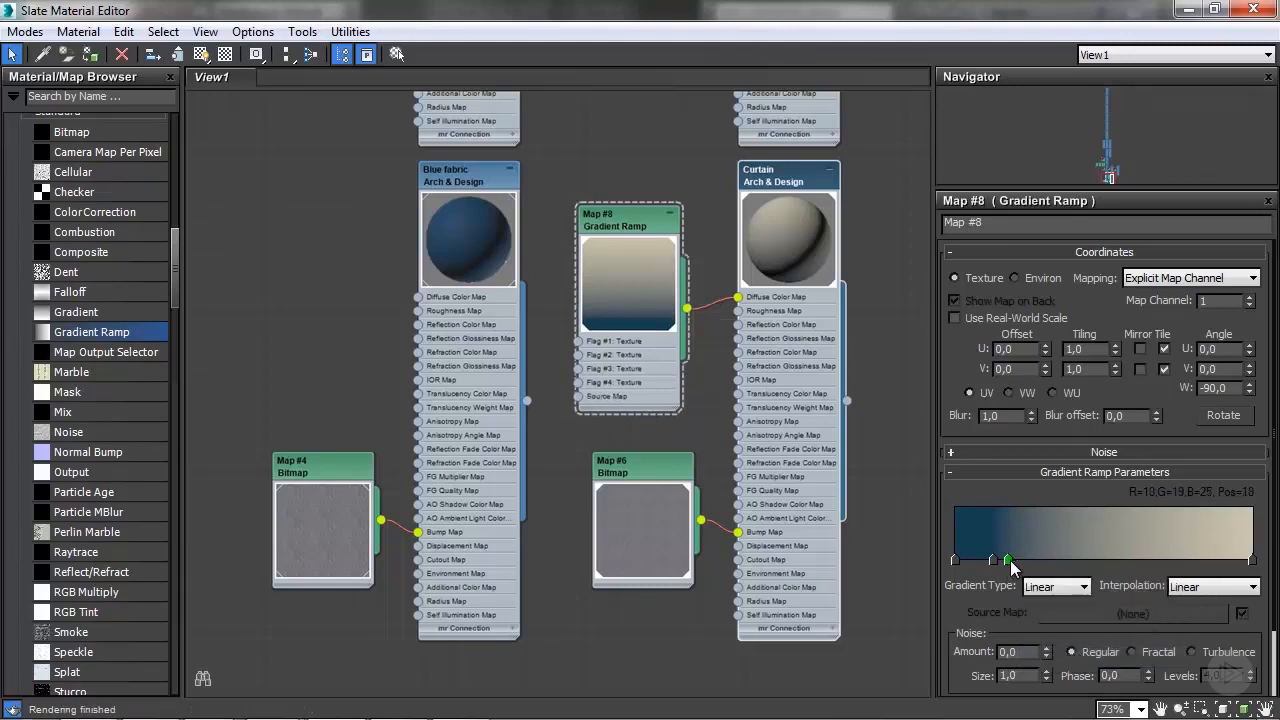
# - Add gradient ramp flags at positions 35 and 18 and spread the intermediate flags apart, moving the first one to position 8
pyautogui.moveTo(1010, 559)
pyautogui.mouseDown()
pyautogui.moveTo(1035, 560)
pyautogui.moveTo(989, 560)
pyautogui.mouseUp()
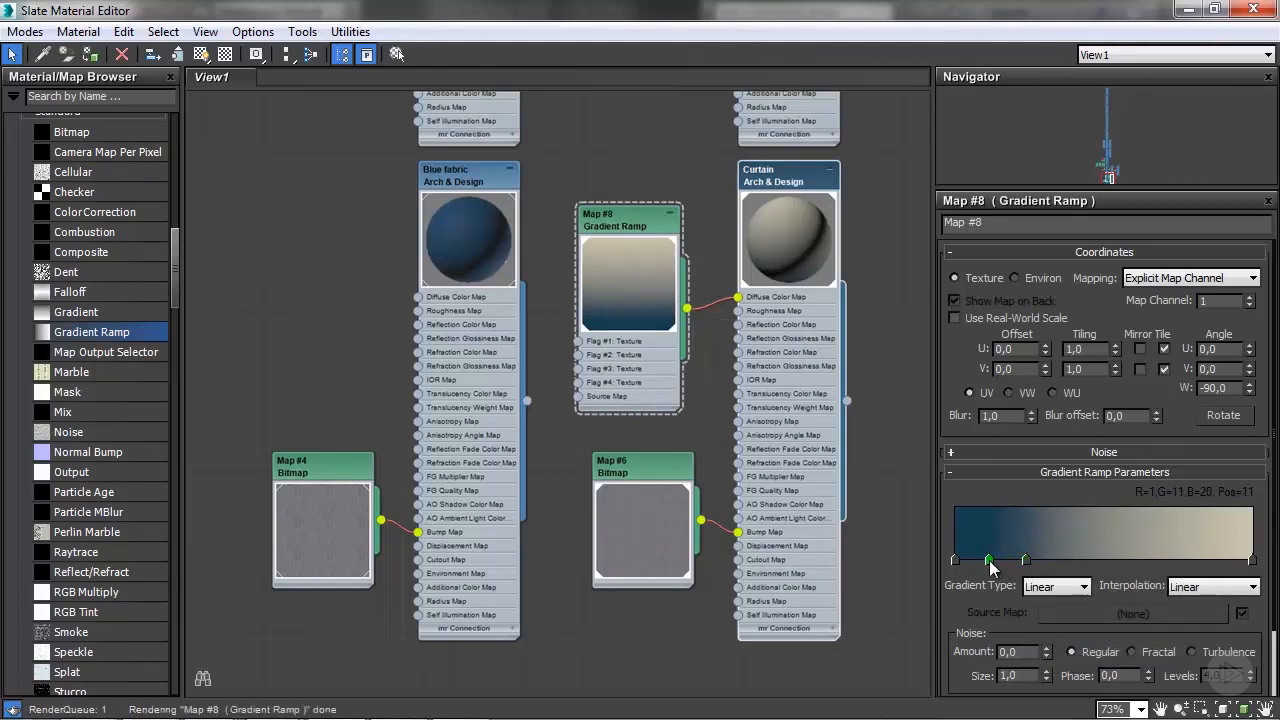
pyautogui.click(1066, 560)
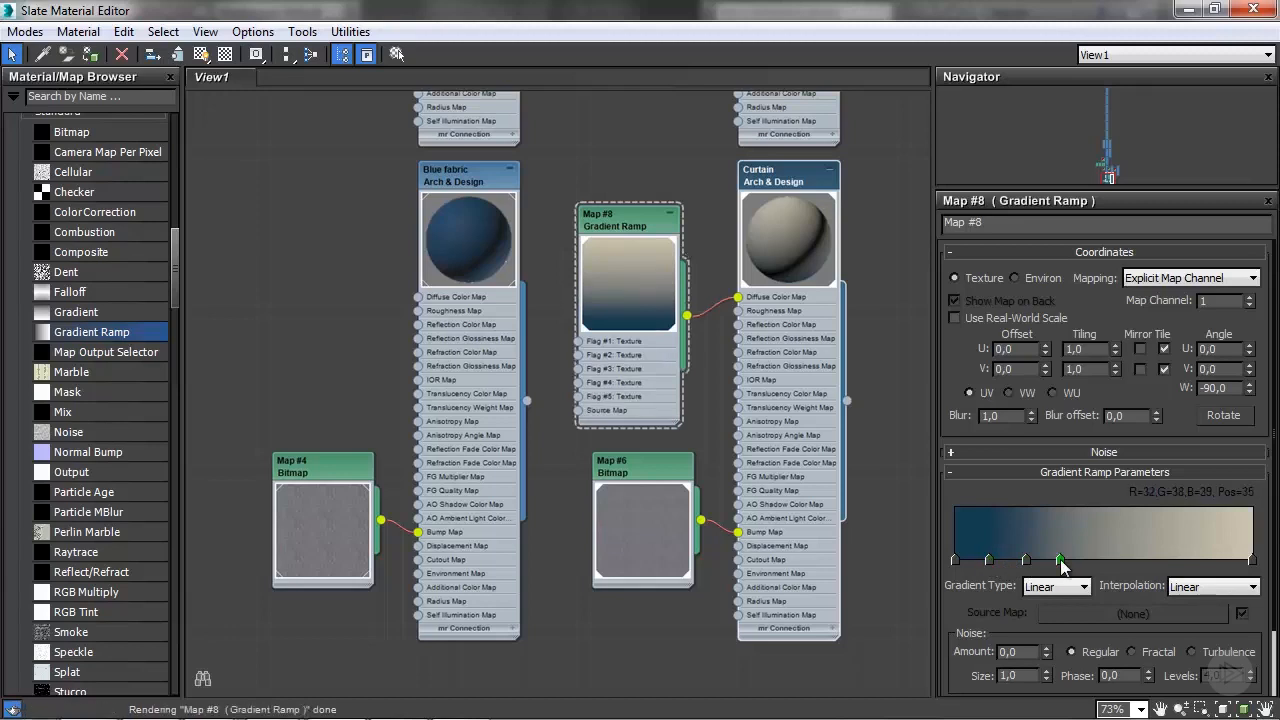
pyautogui.moveTo(1071, 561); pyautogui.dragTo(977, 560)
pyautogui.click(1007, 560)
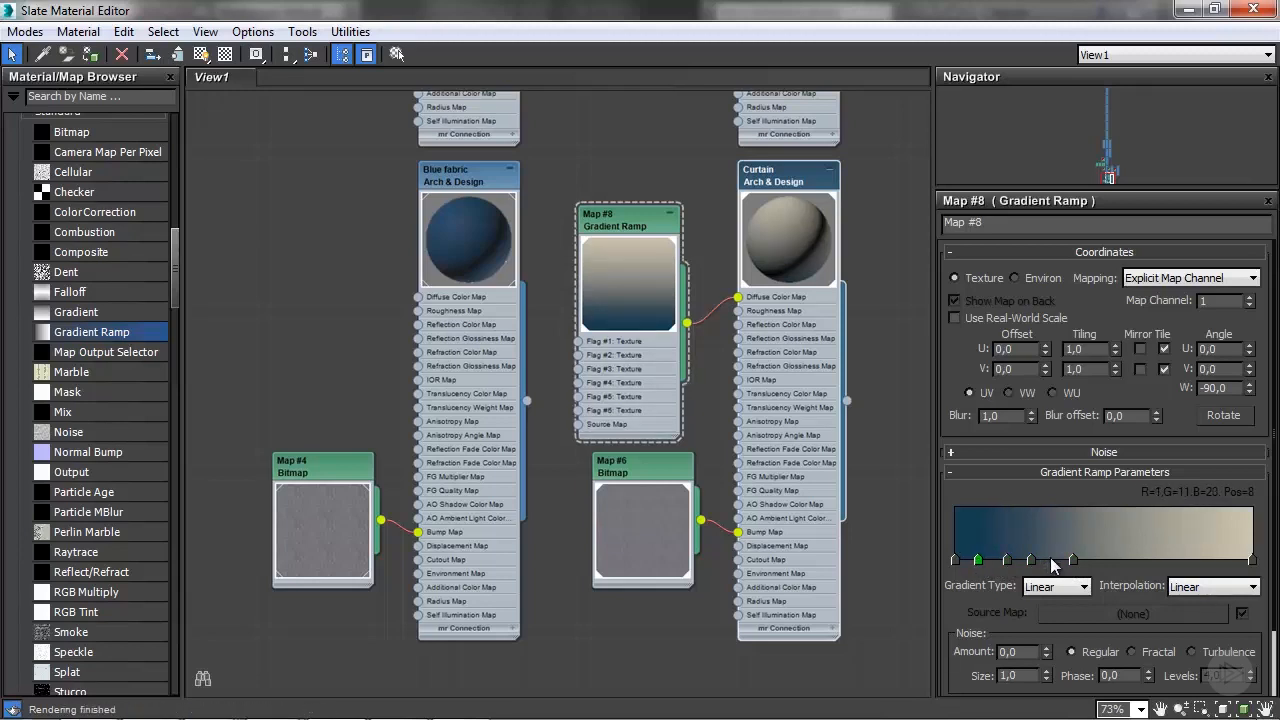
pyautogui.moveTo(1073, 560); pyautogui.dragTo(1083, 559)
pyautogui.click(1022, 561)
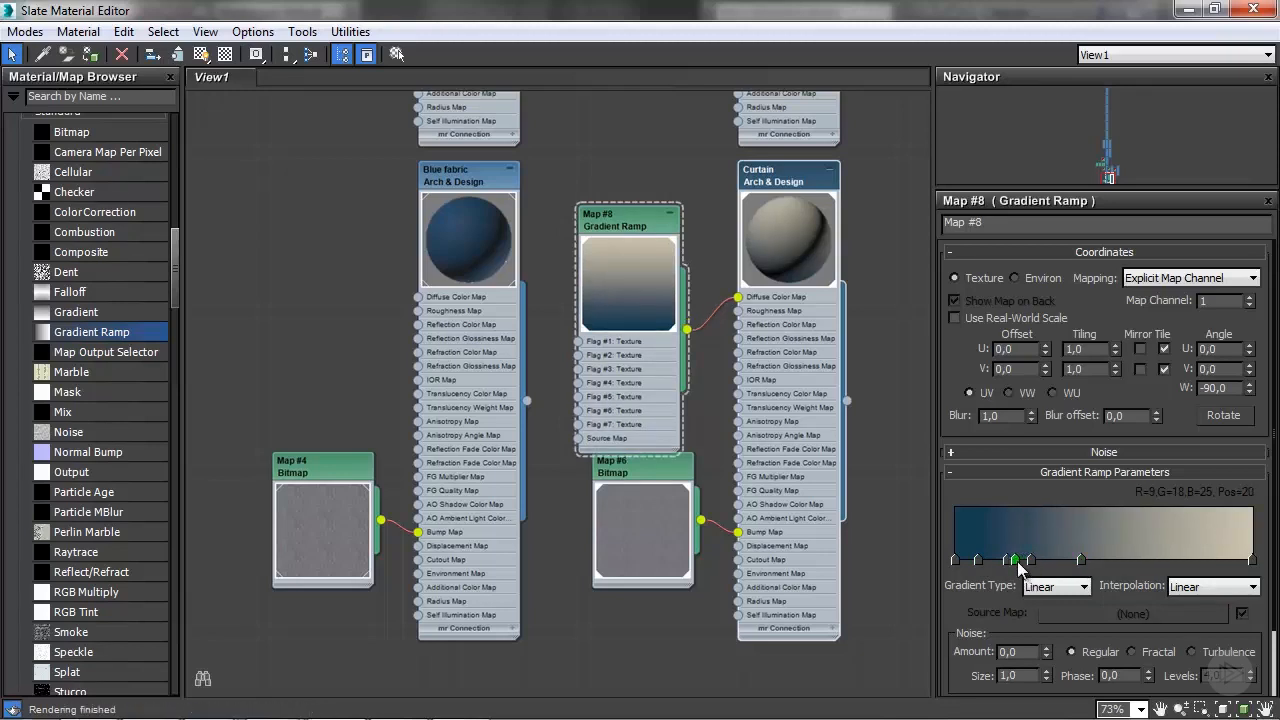
pyautogui.rightClick(1016, 560)
pyautogui.click(1055, 654)
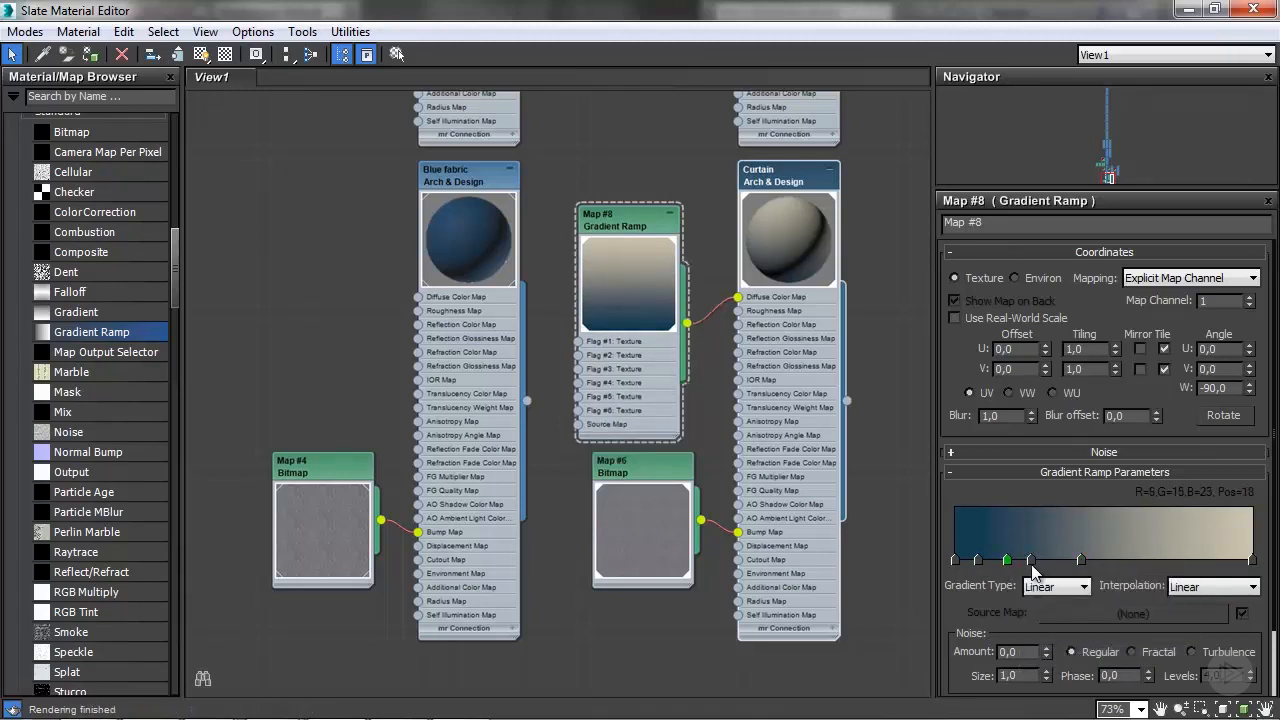
# - Spread the gradient flags further, with the last intermediate flag at position 46, and render the curtain region to check the softer blend
pyautogui.moveTo(1031, 562); pyautogui.dragTo(1089, 562)
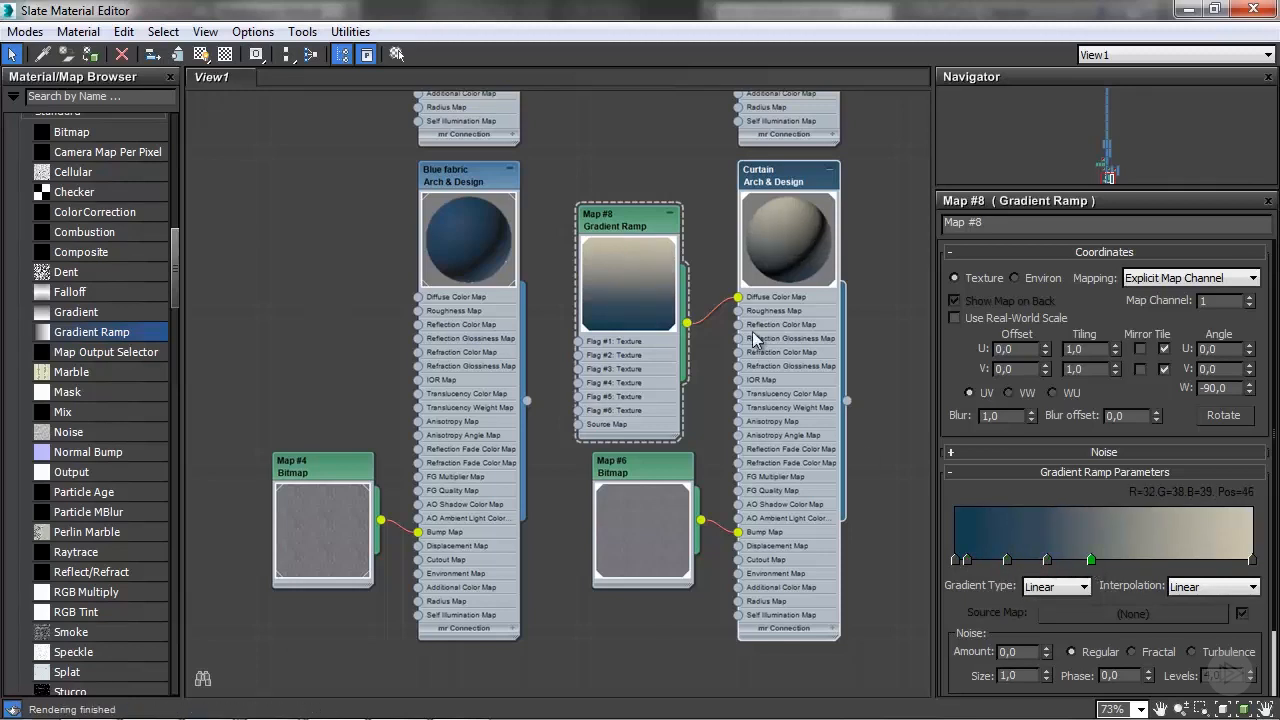
pyautogui.click(1188, 10)
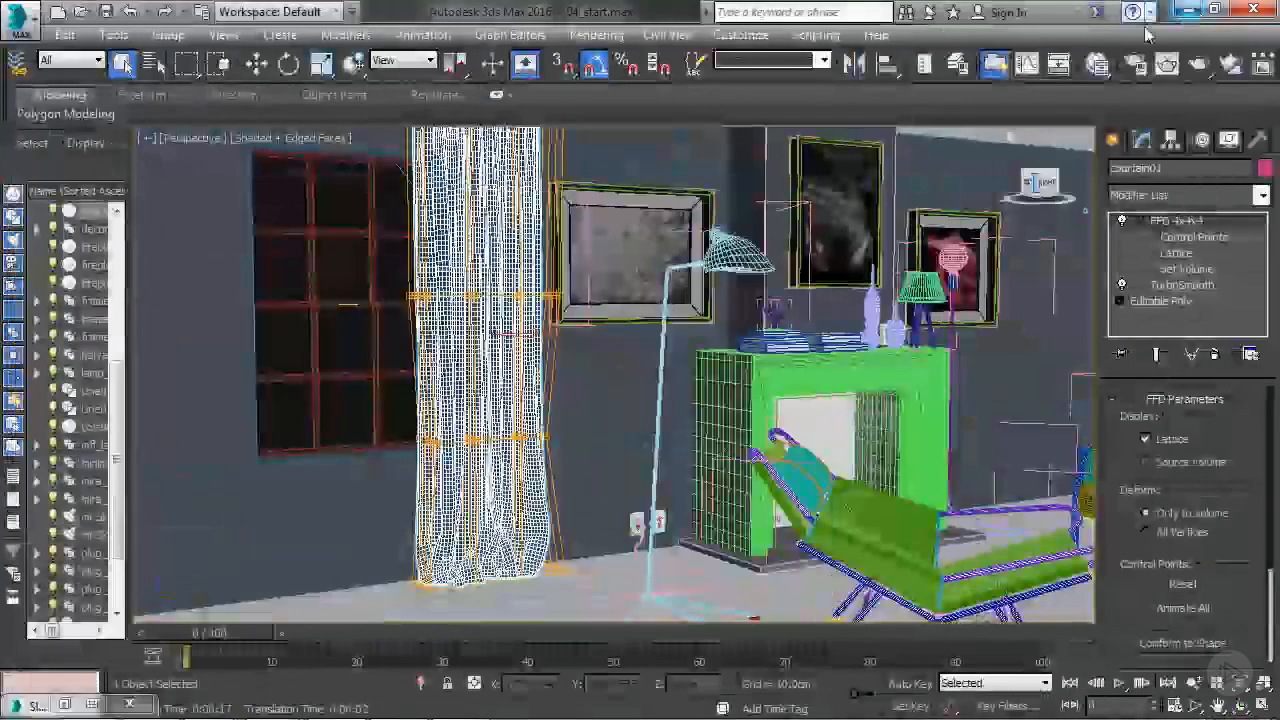
pyautogui.click(1197, 66)
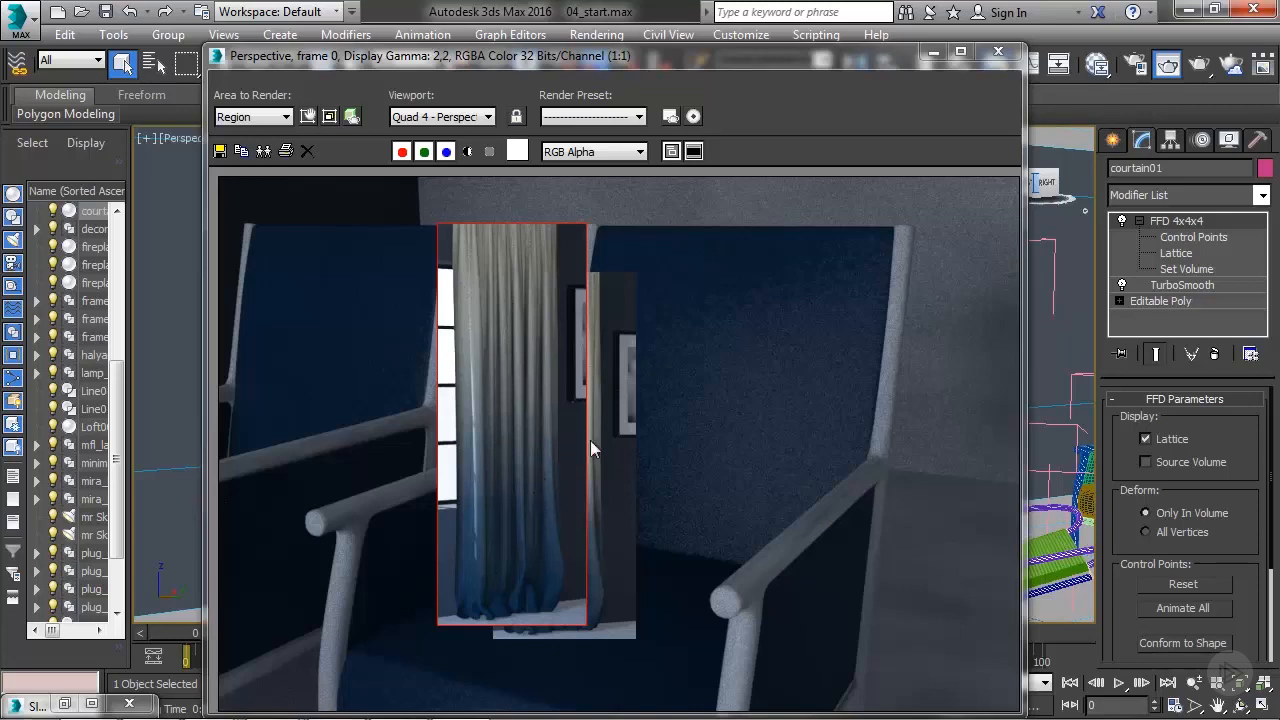
pyautogui.click(1002, 58)
# - Set the Curtain material's refraction Transparency to 0,2 and render the curtain region
pyautogui.click(1096, 67)
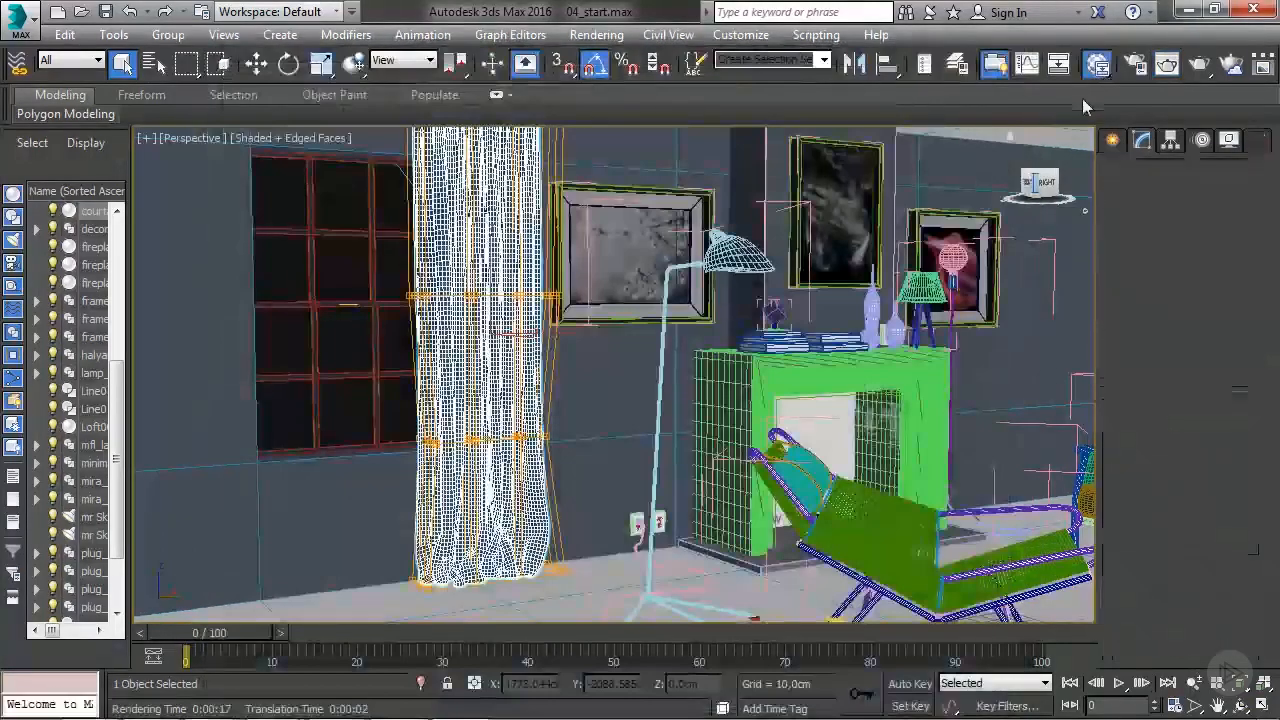
pyautogui.doubleClick(784, 176)
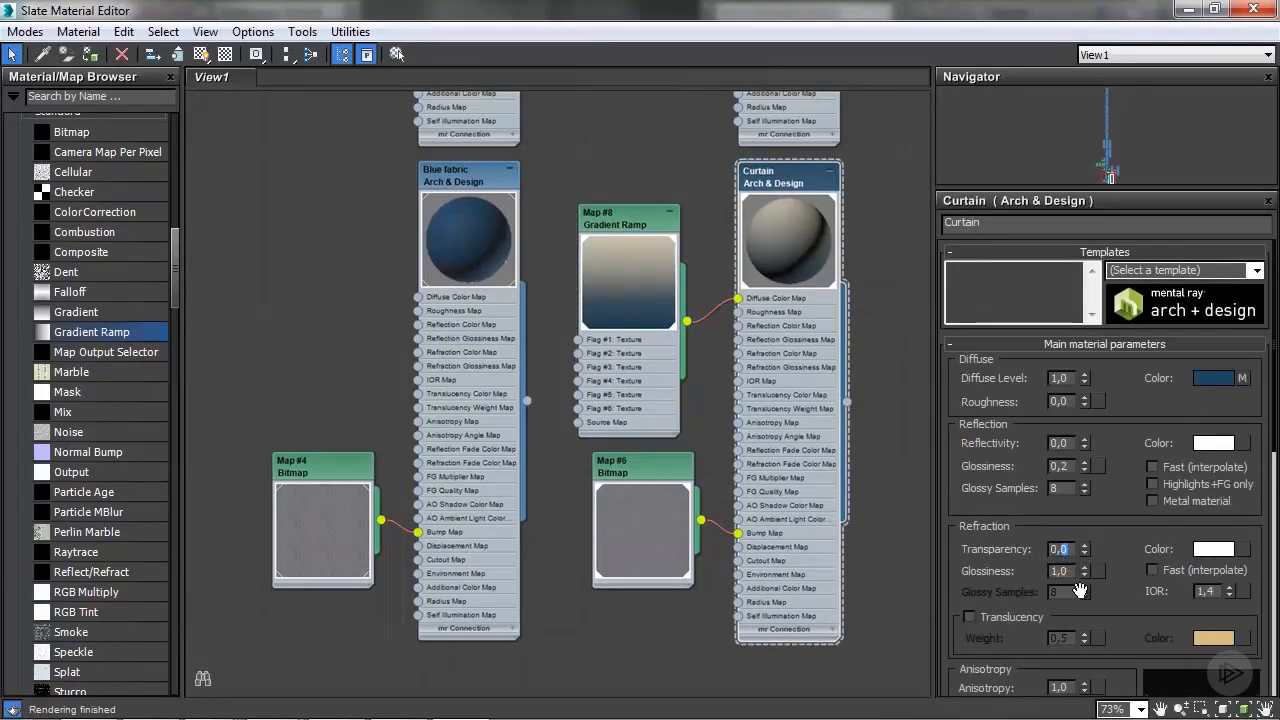
pyautogui.write('2')
pyautogui.press('Return')
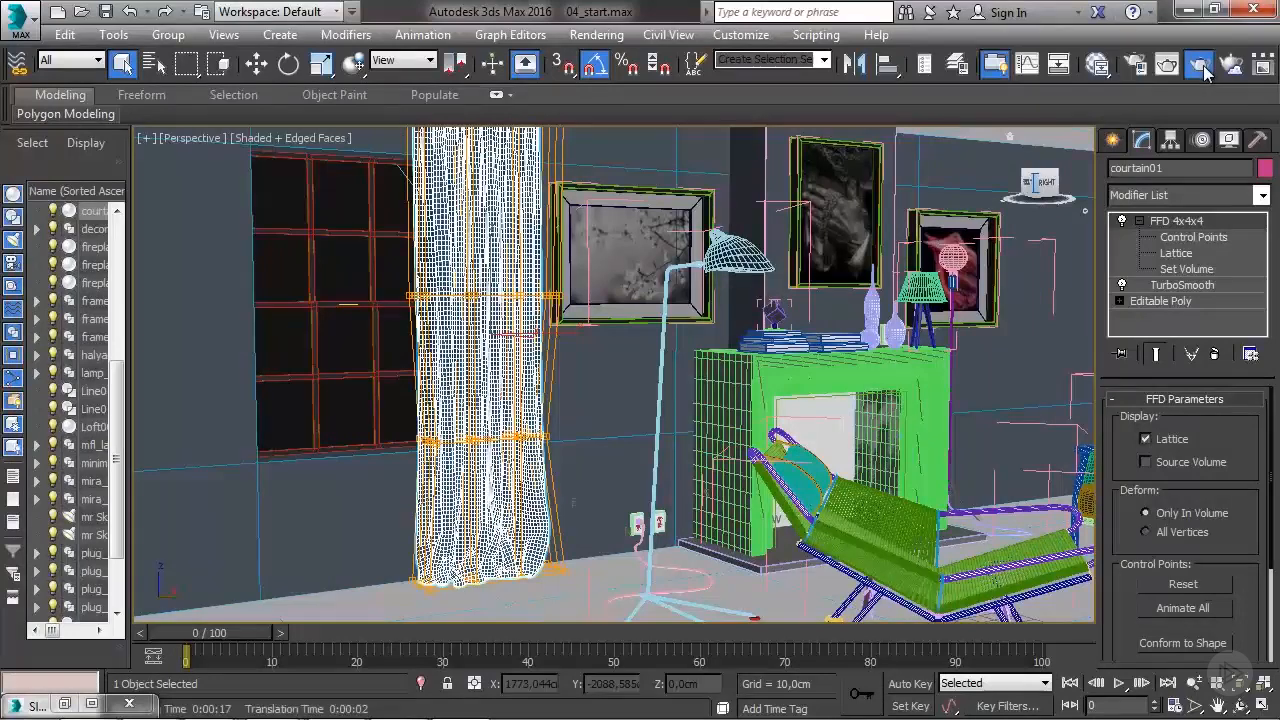
pyautogui.click(1203, 68)
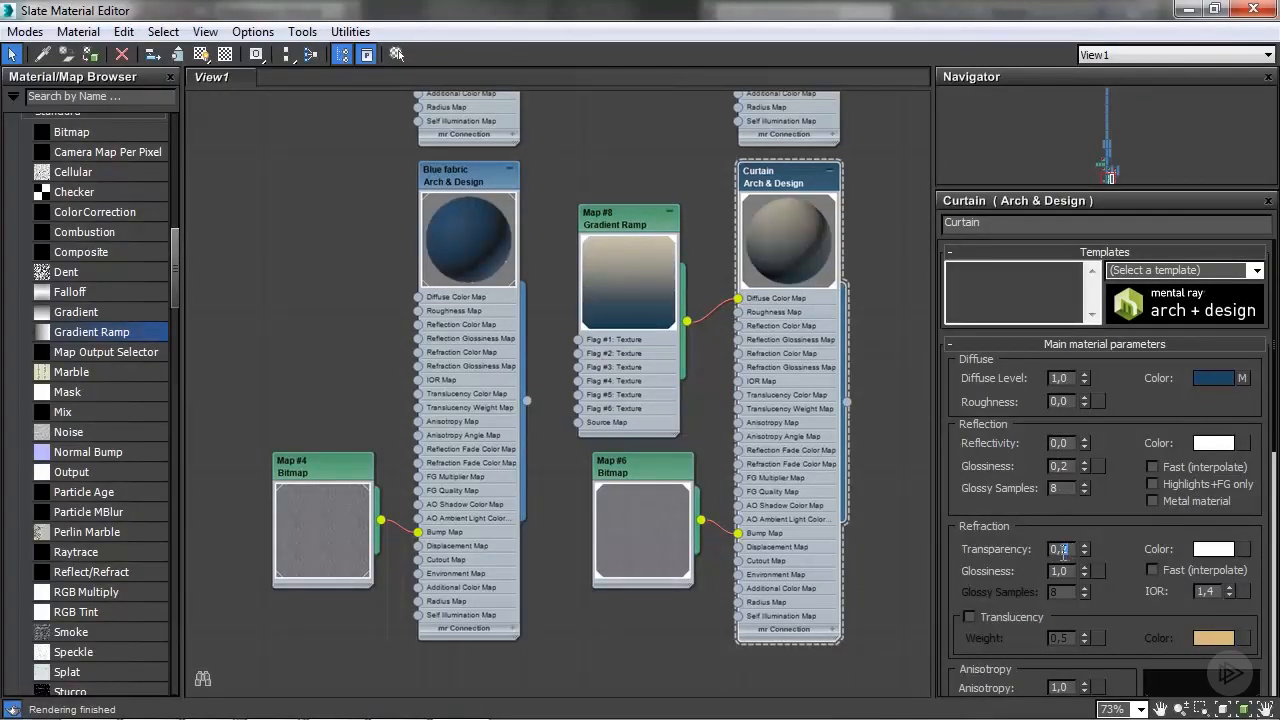
# - Adjust the Curtain material's Transparency value again, close the material editor, and start another render of the curtain region
pyautogui.press('Return')
pyautogui.click(1246, 14)
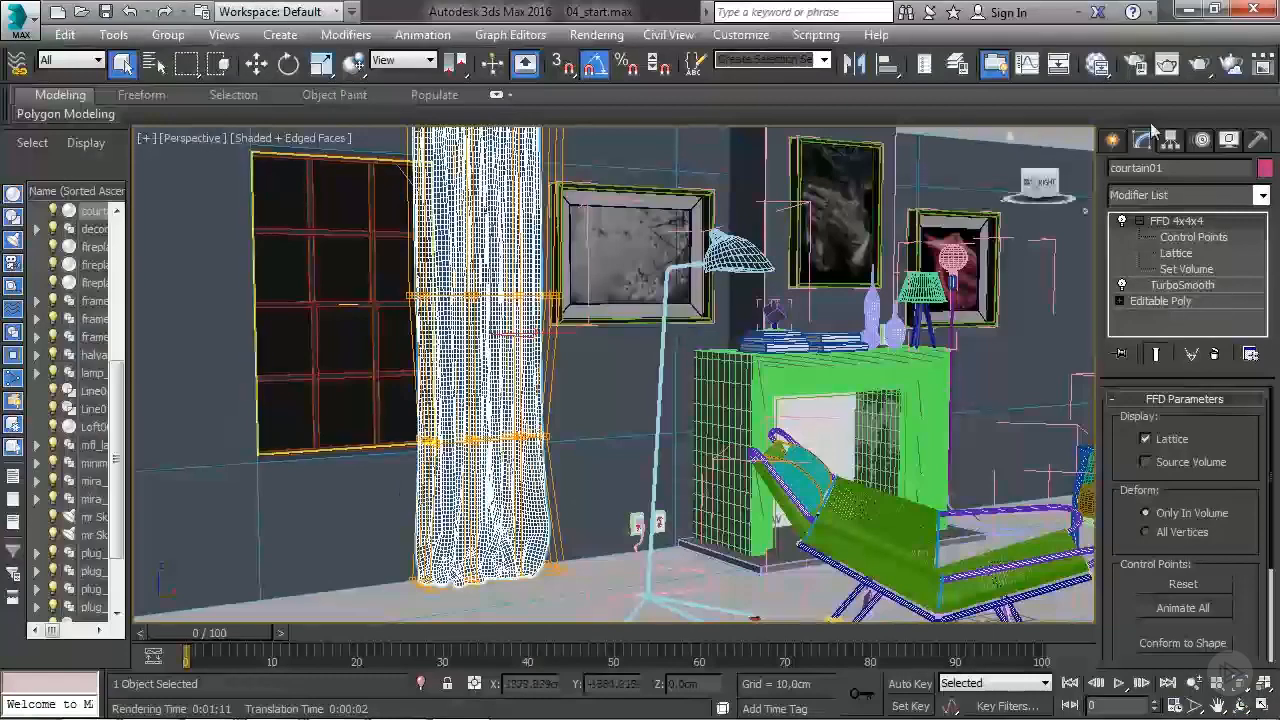
pyautogui.click(1205, 64)
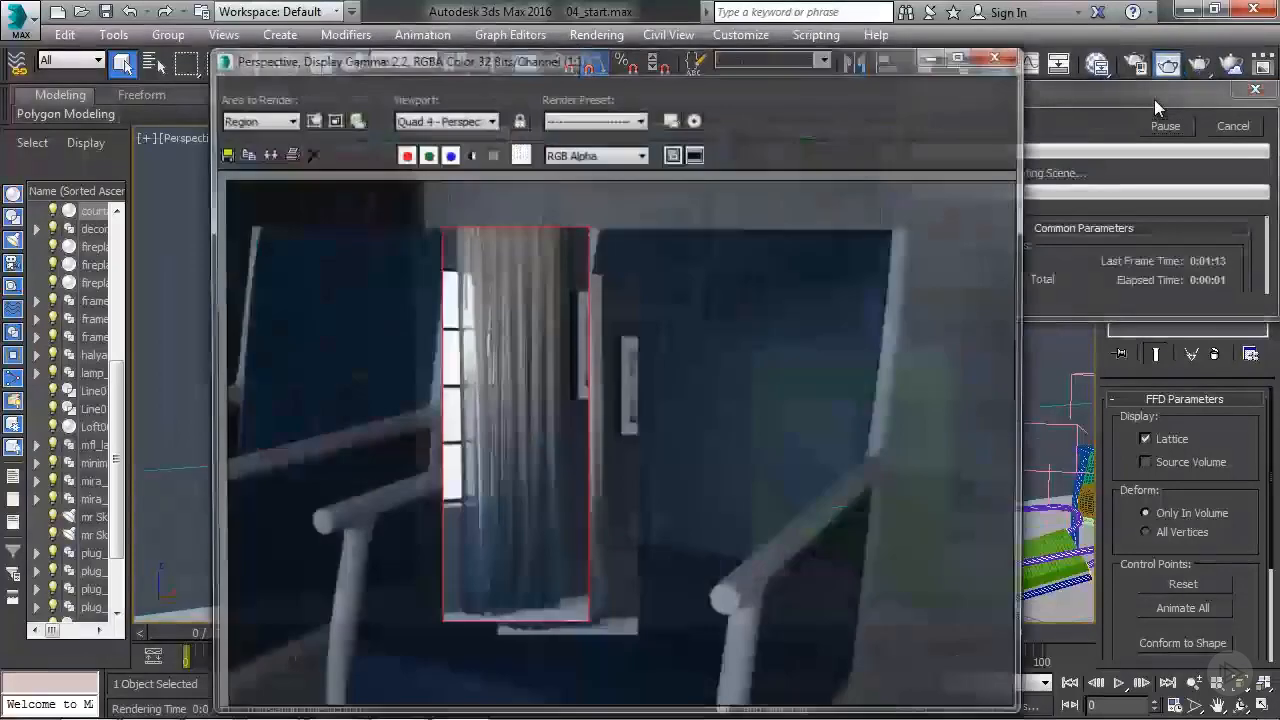